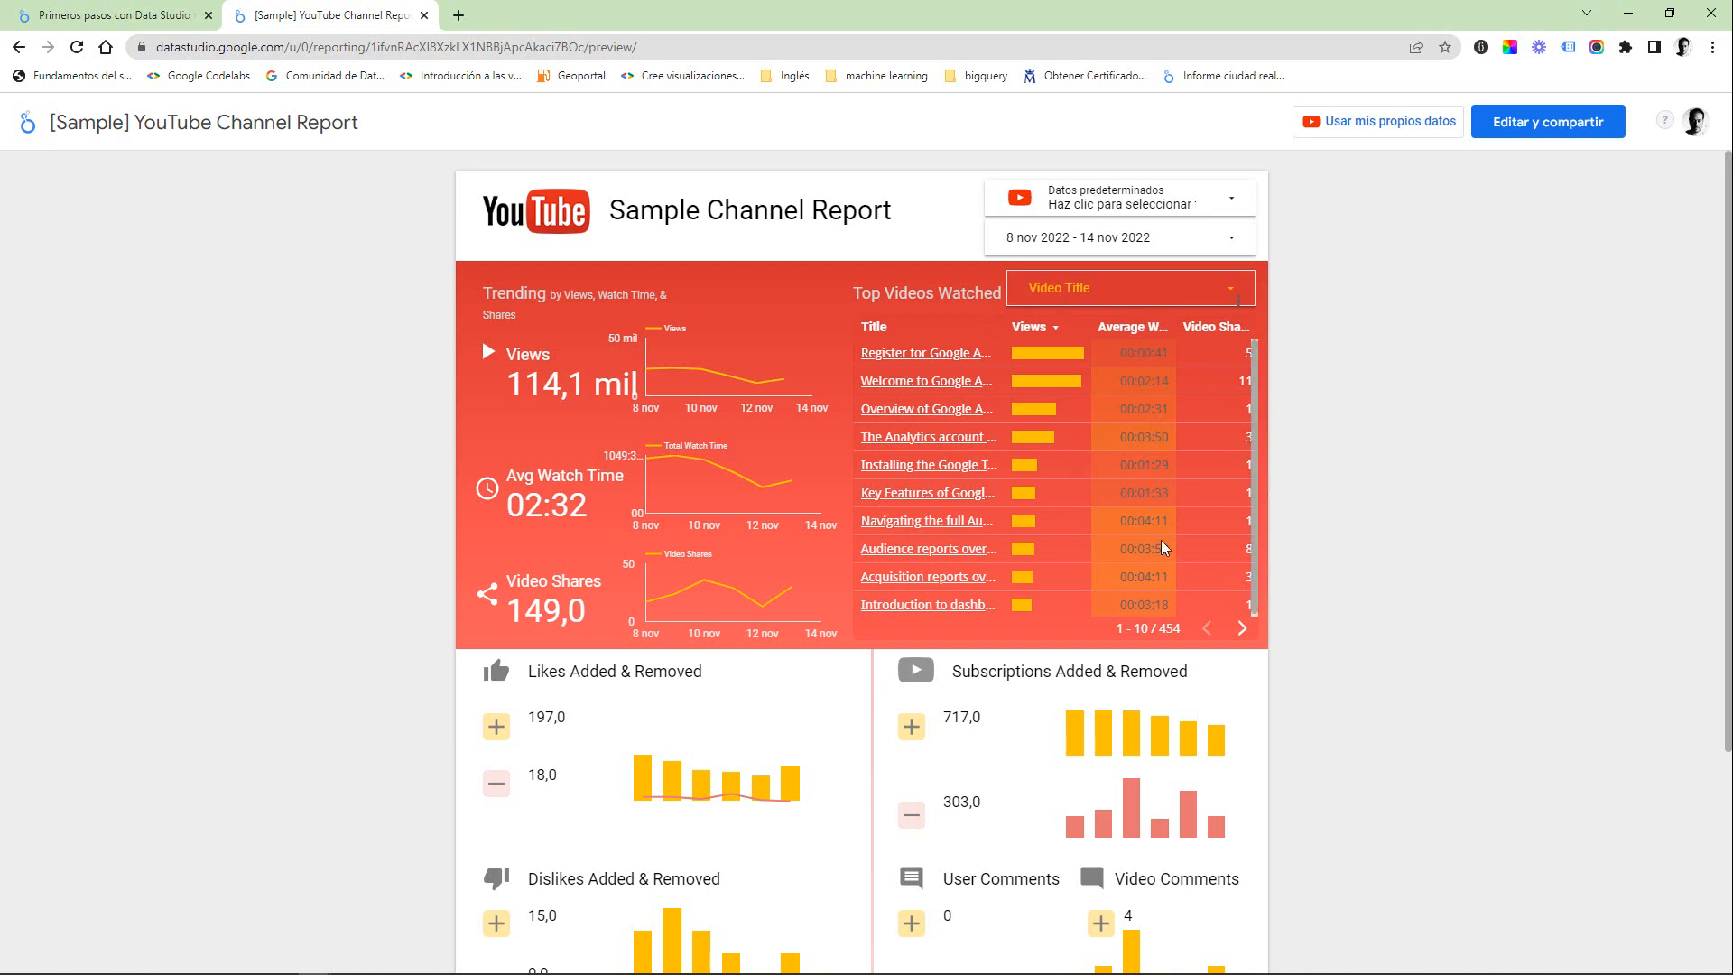
Browse the sample report's Top Videos Watched table to its second page and back, and return to the Primeros pasos con Data Studio report.
{"action": "left_click", "coordinate": [1242, 630]}
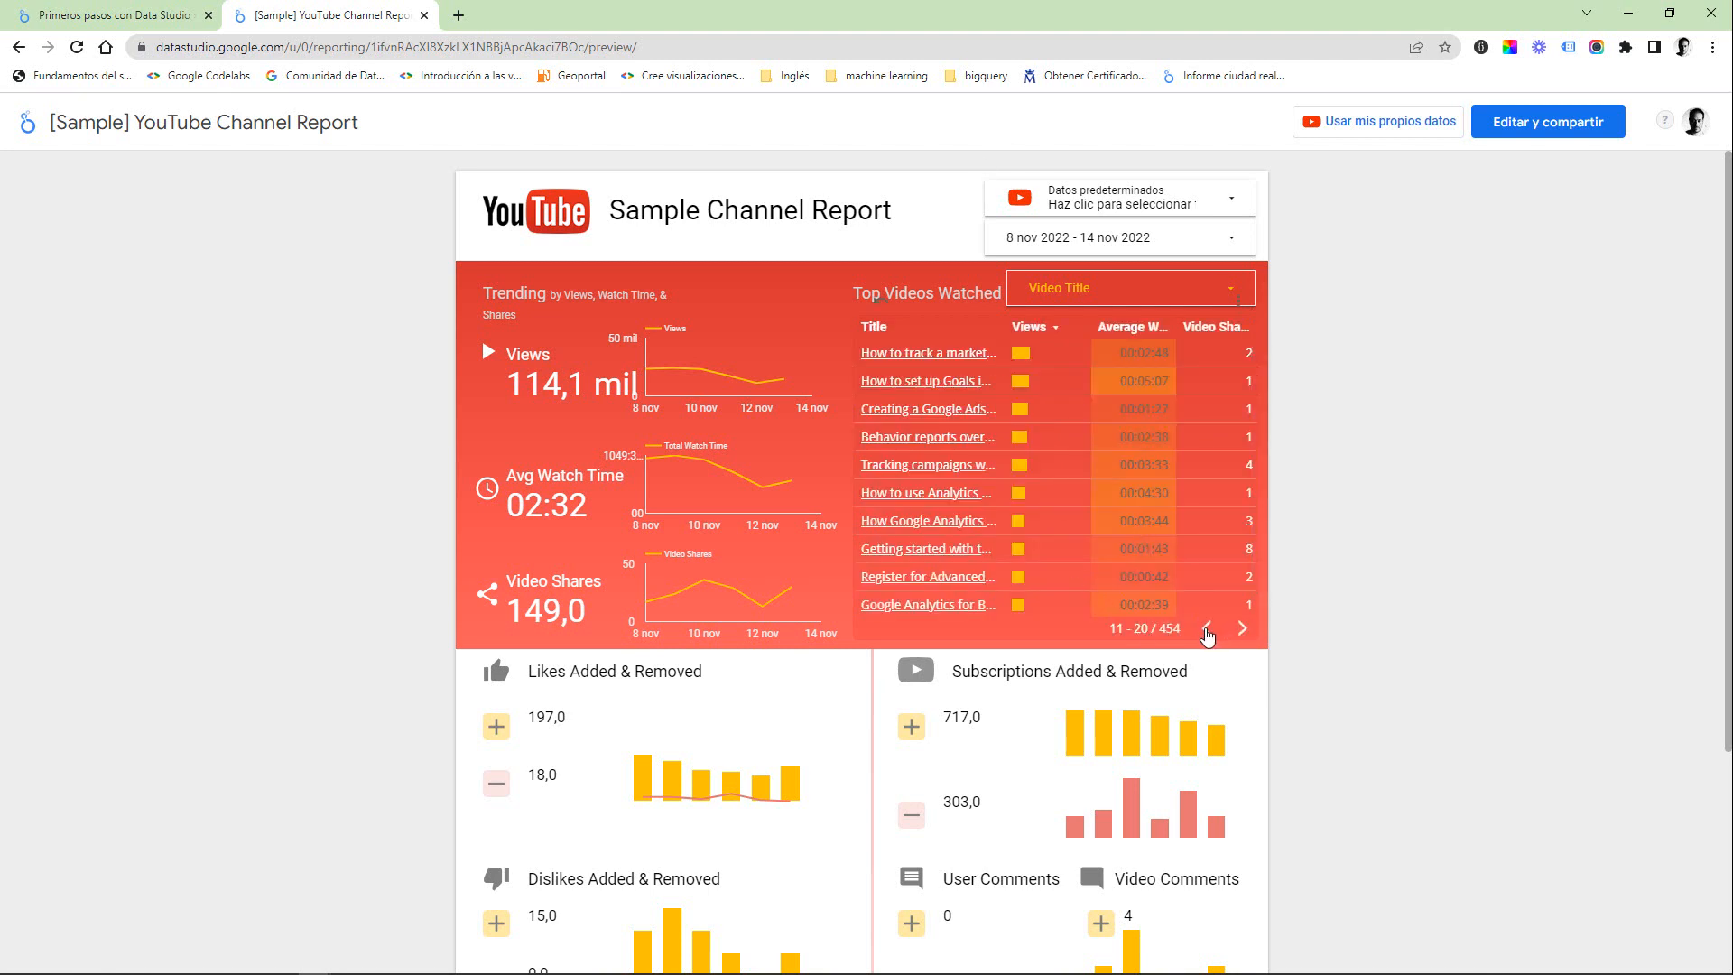
{"action": "left_click", "coordinate": [1207, 630]}
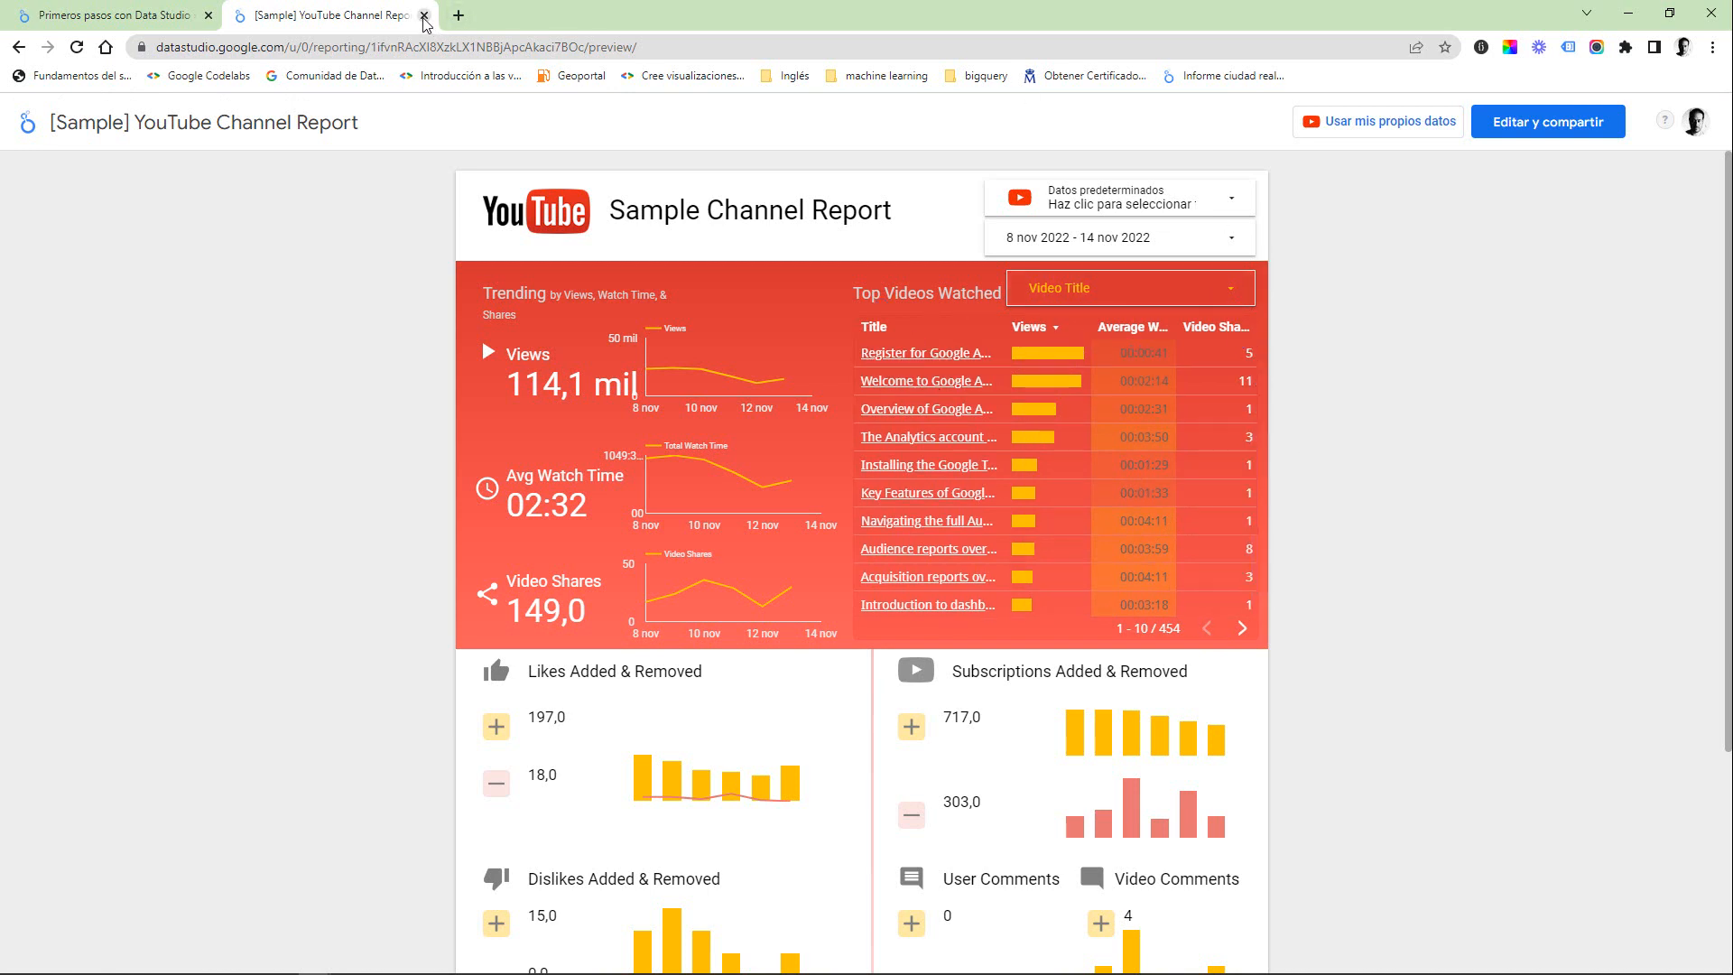
{"action": "left_click", "coordinate": [192, 16]}
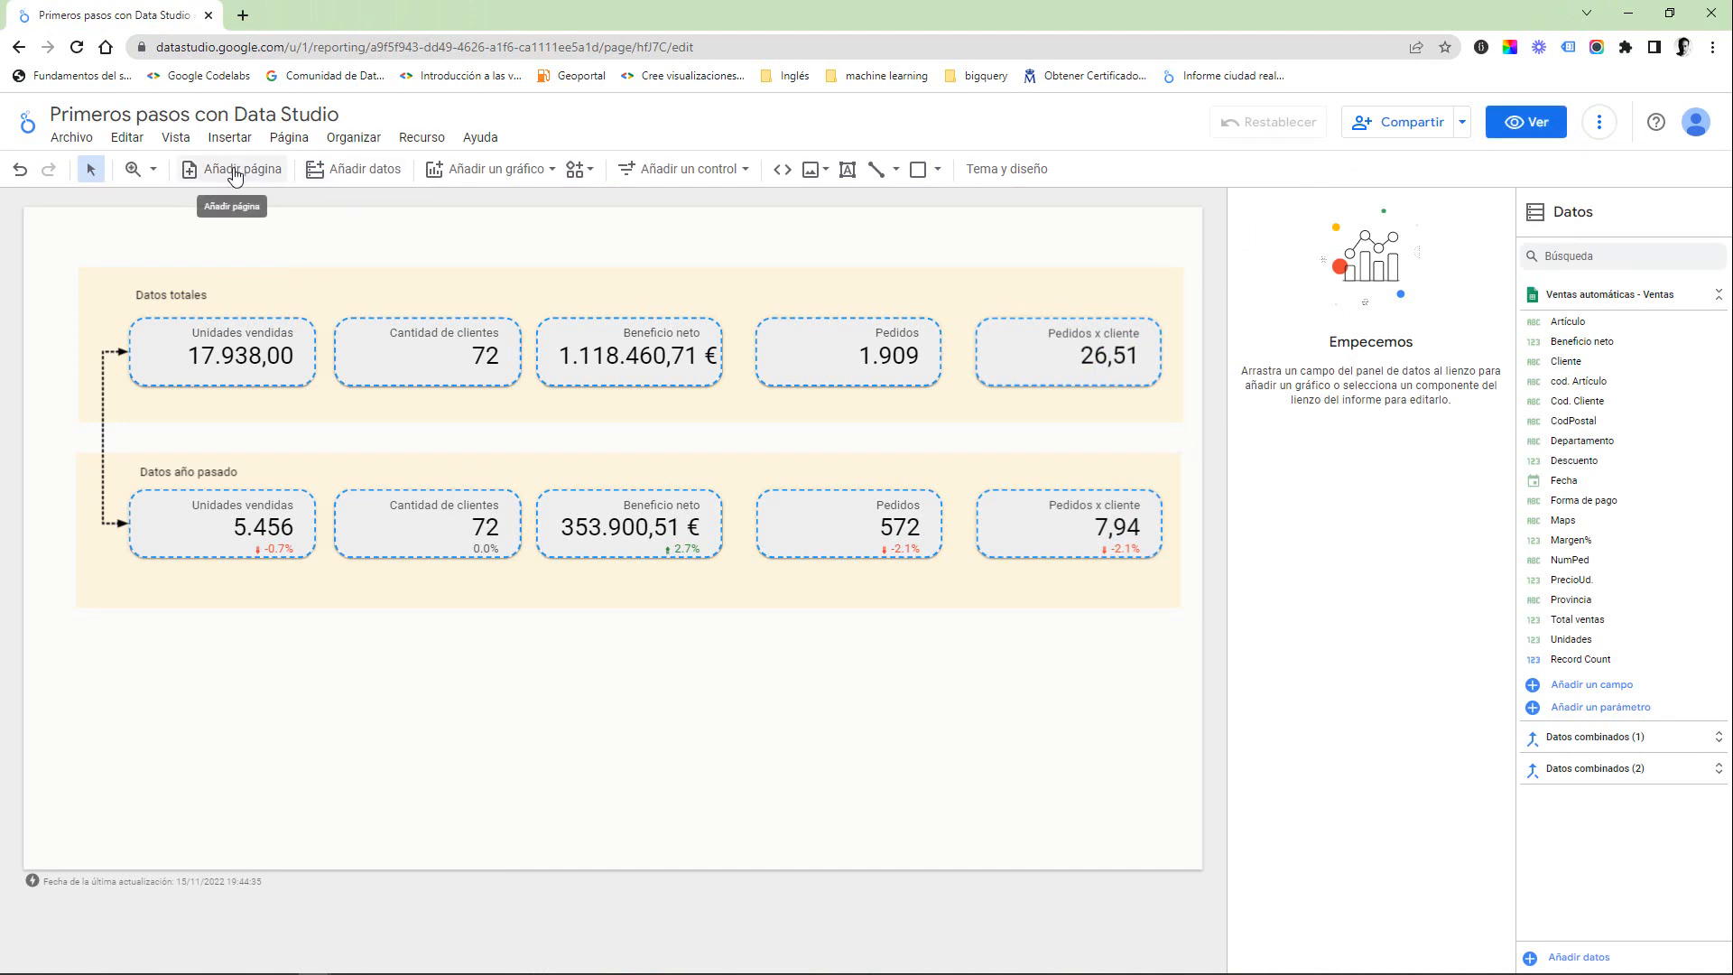
Add a new page to the report and insert a table in the upper-left area of its canvas.
{"action": "left_click", "coordinate": [235, 170]}
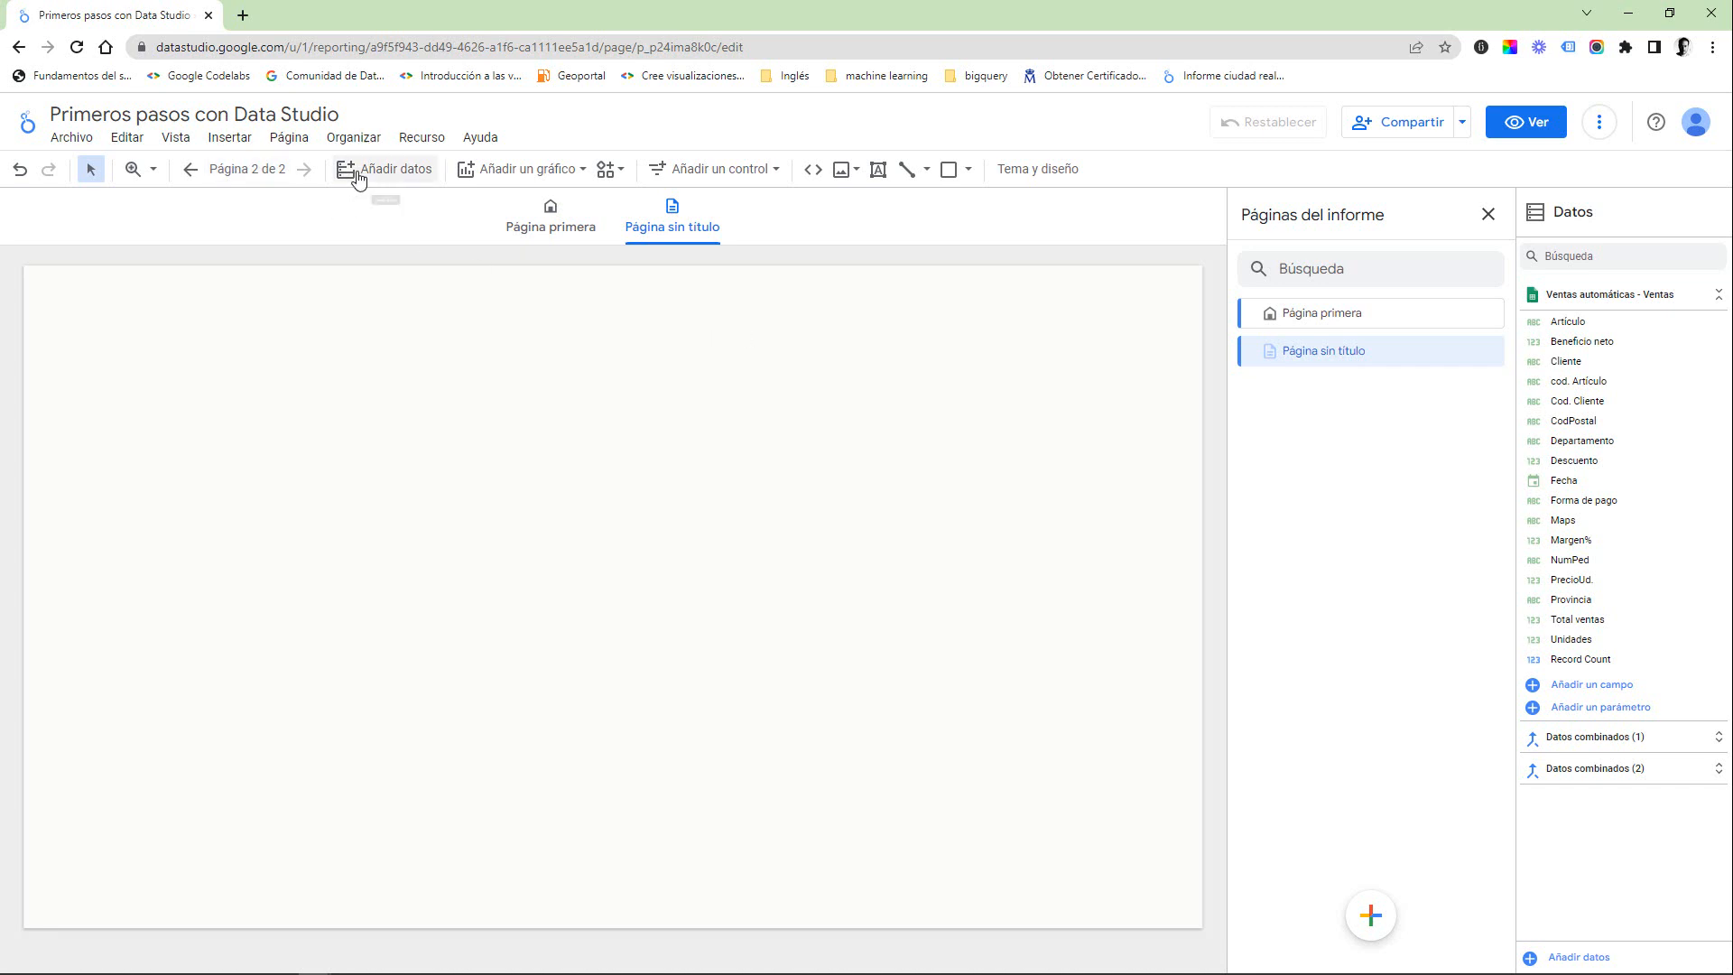
{"action": "left_click", "coordinate": [521, 174]}
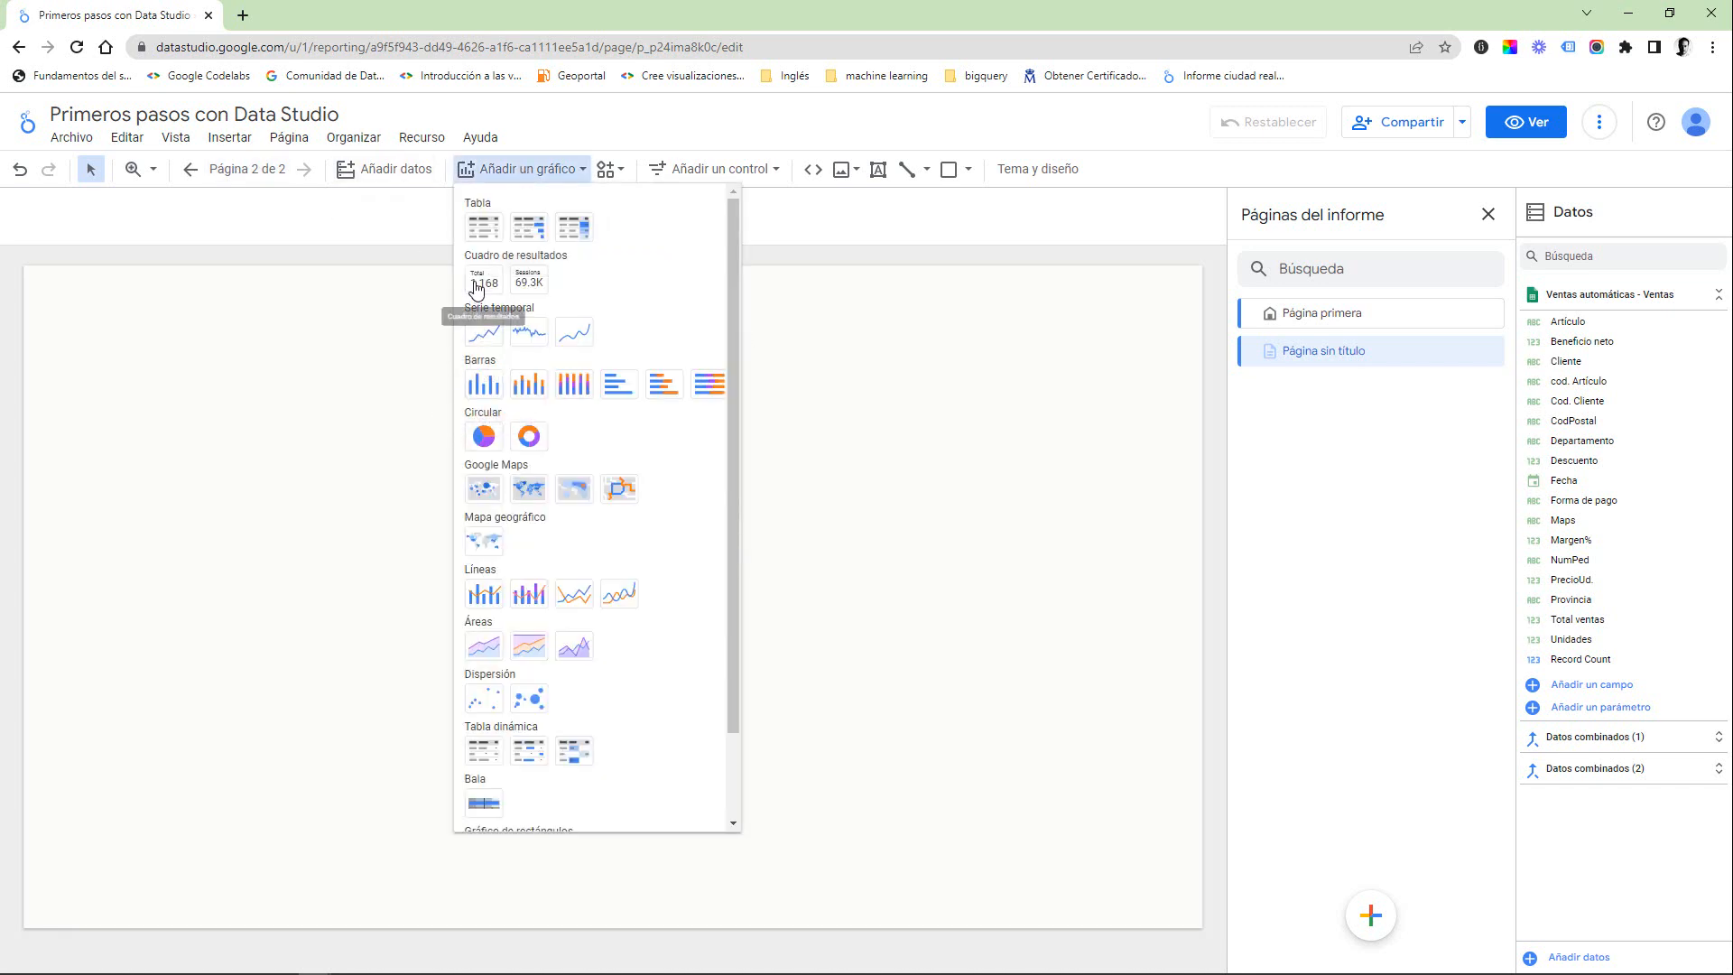
{"action": "left_click", "coordinate": [248, 143]}
{"action": "left_click", "coordinate": [239, 140]}
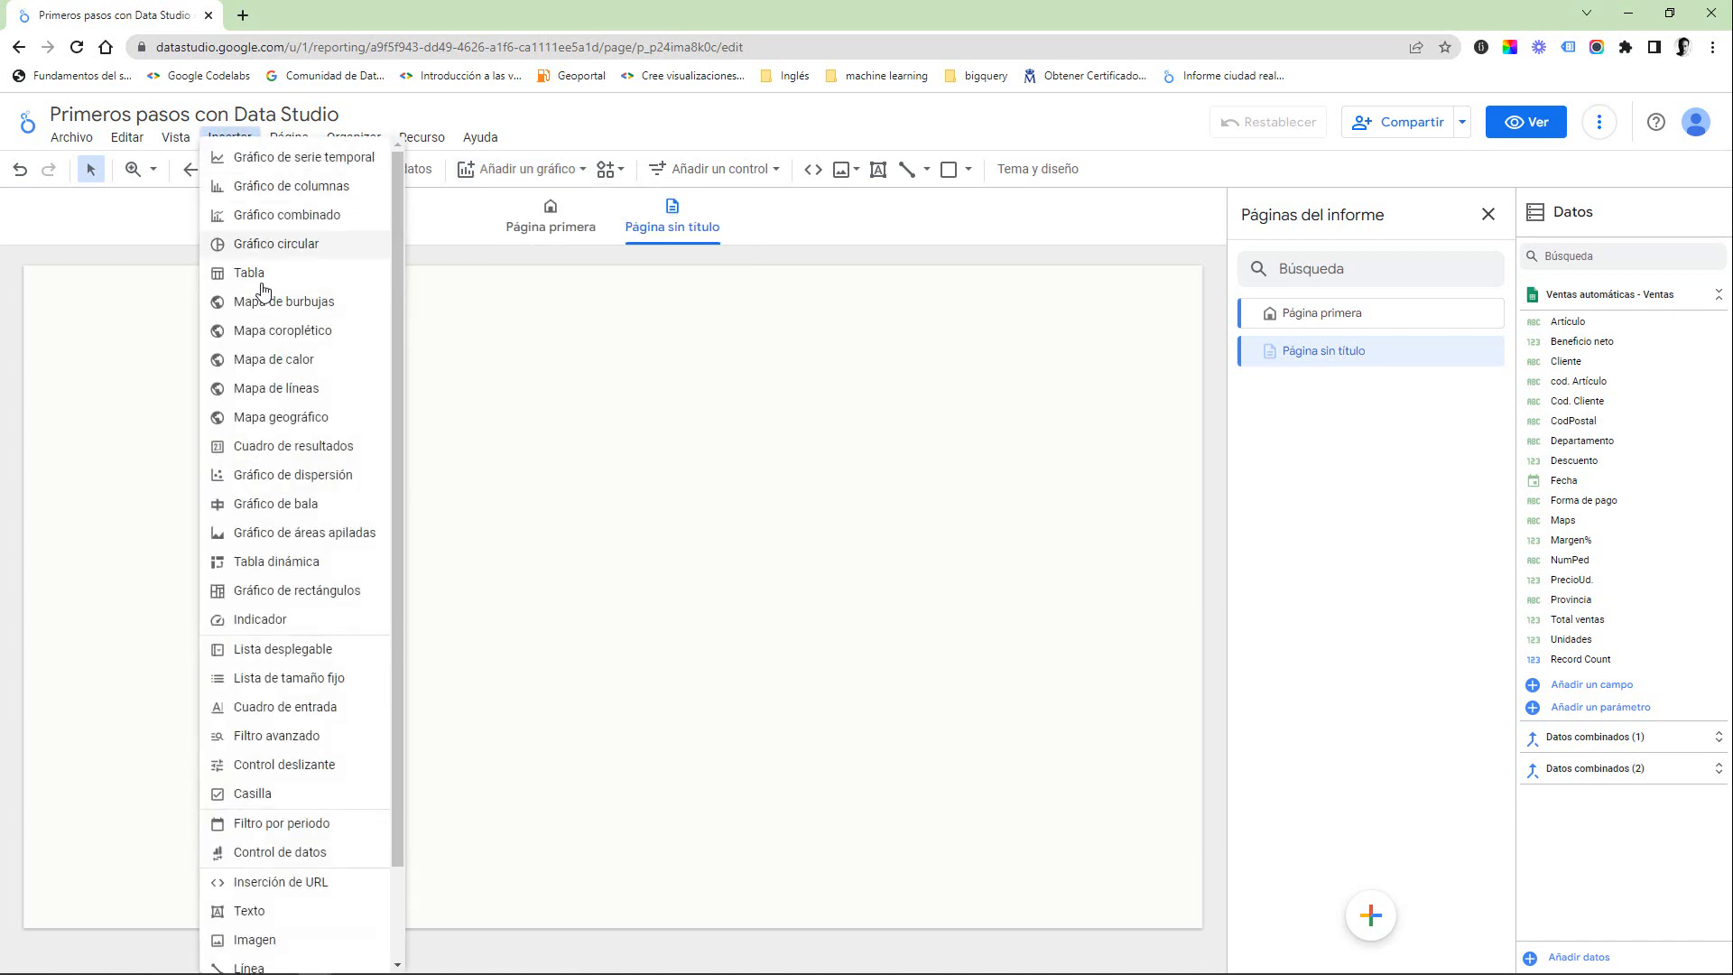
{"action": "left_click", "coordinate": [244, 273]}
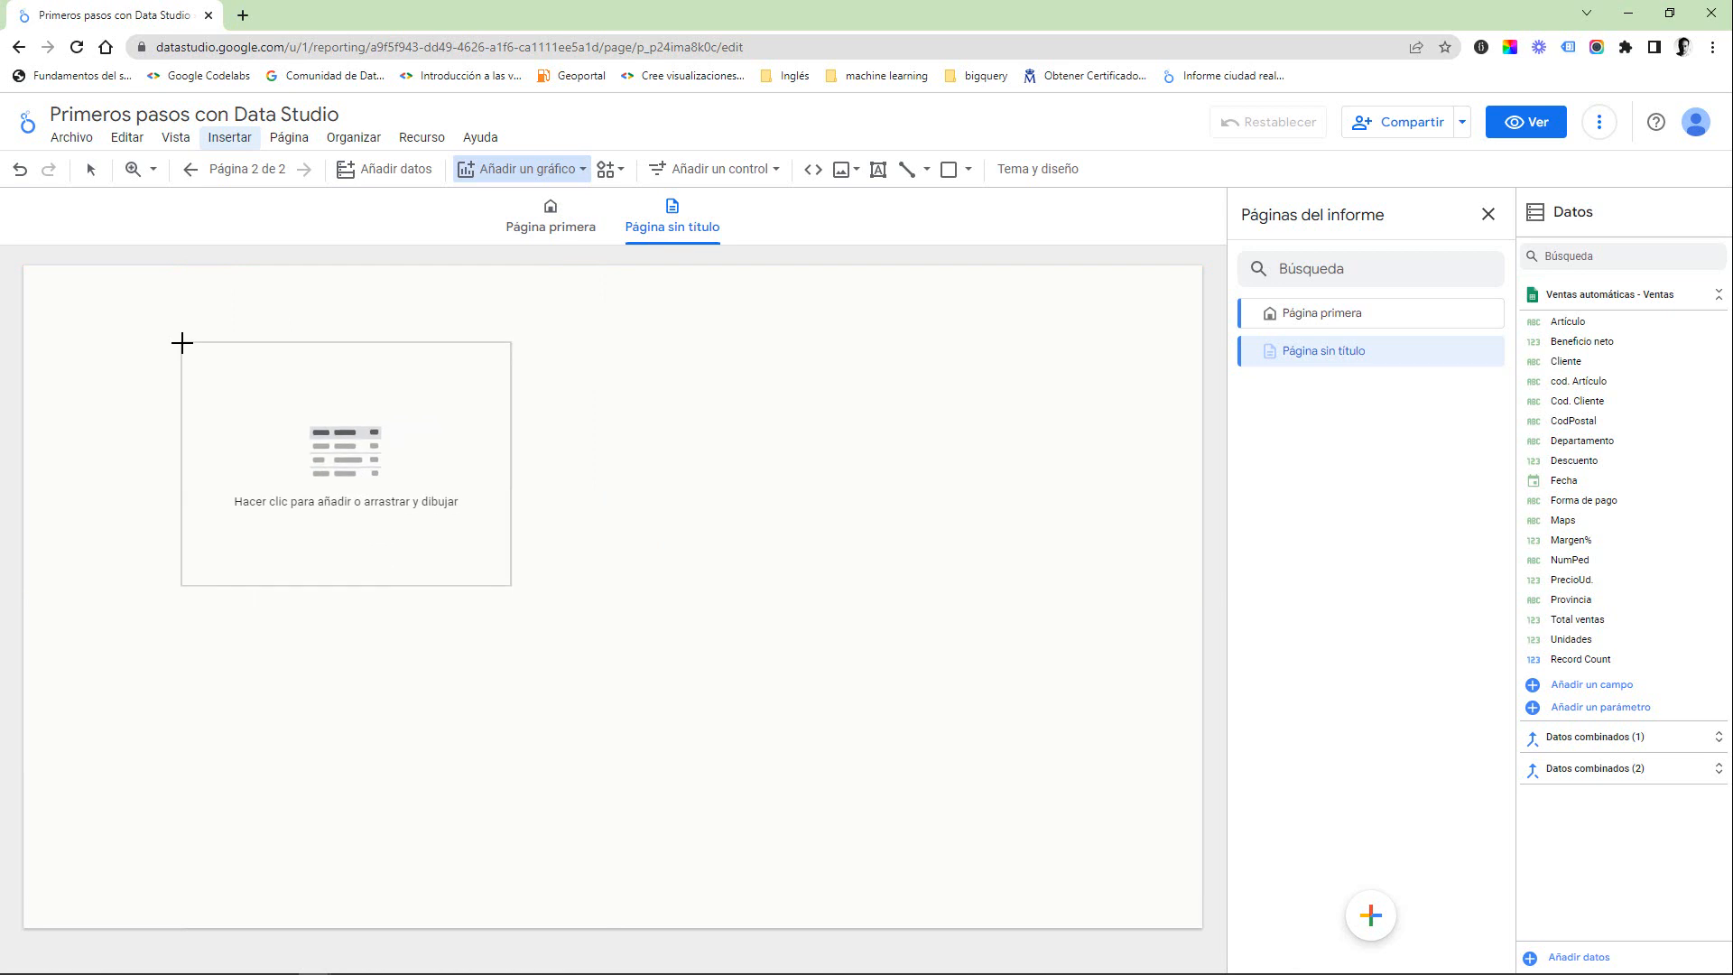
{"action": "left_click", "coordinate": [182, 343]}
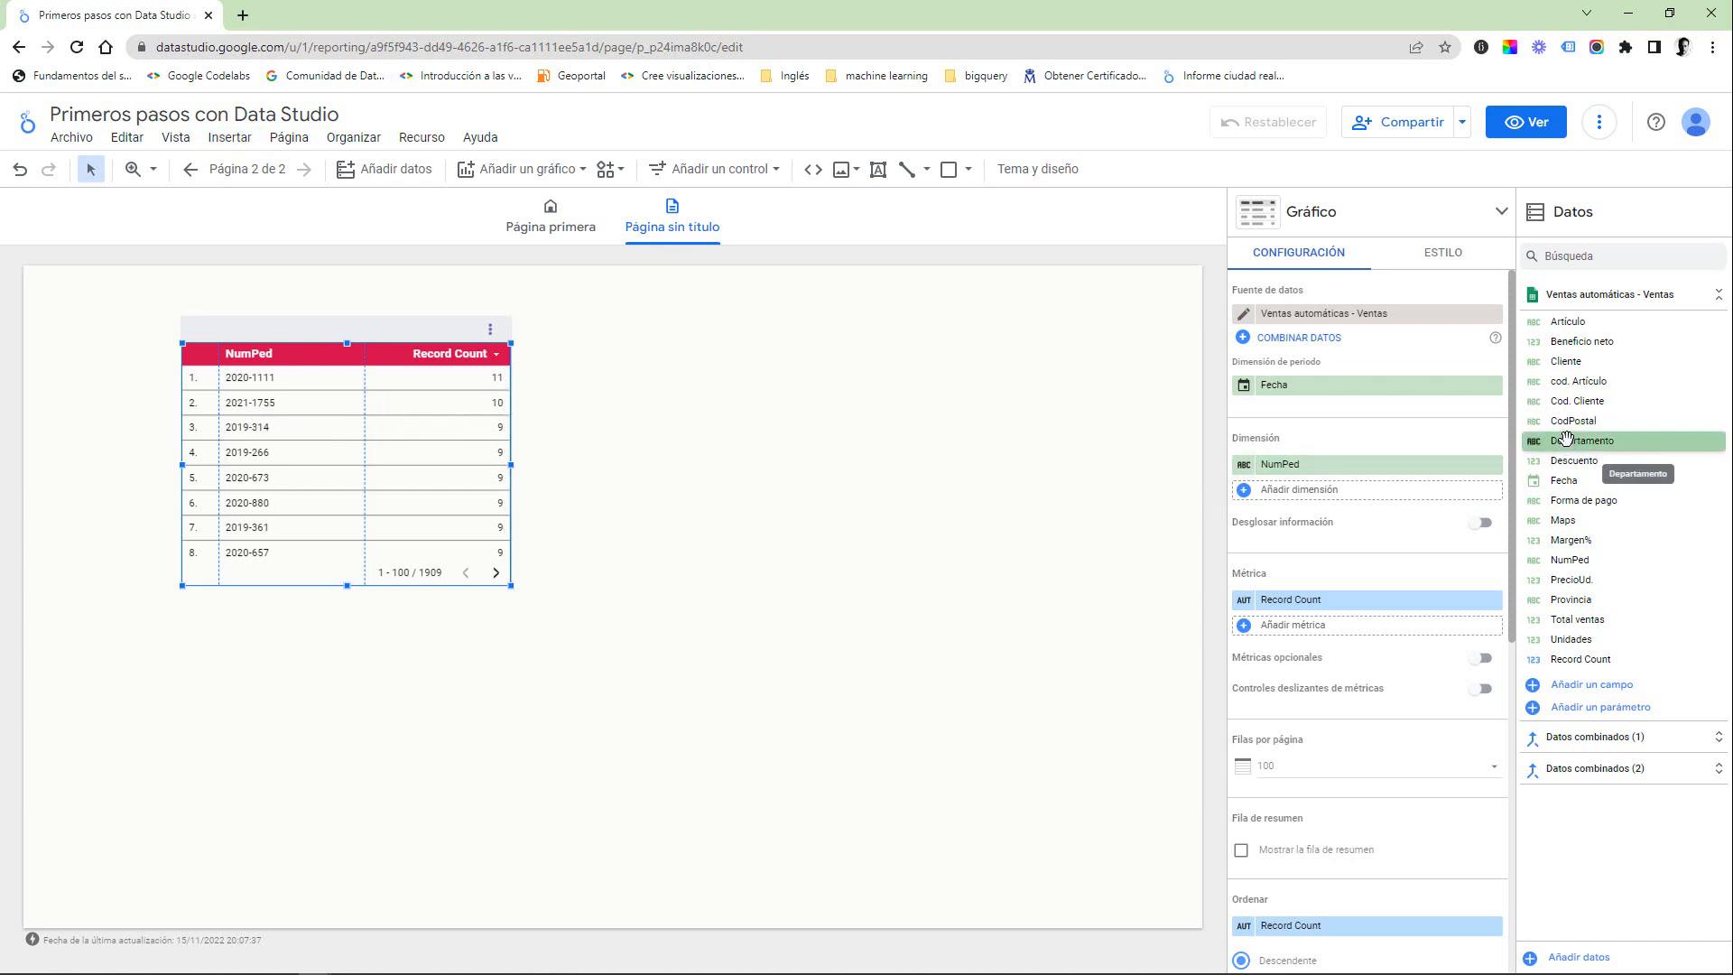
Replace the table's dimension with Departamento and its metric with Unidades.
{"action": "left_click_drag", "start_coordinate": [1566, 438], "coordinate": [1273, 461]}
{"action": "left_click", "coordinate": [1493, 600]}
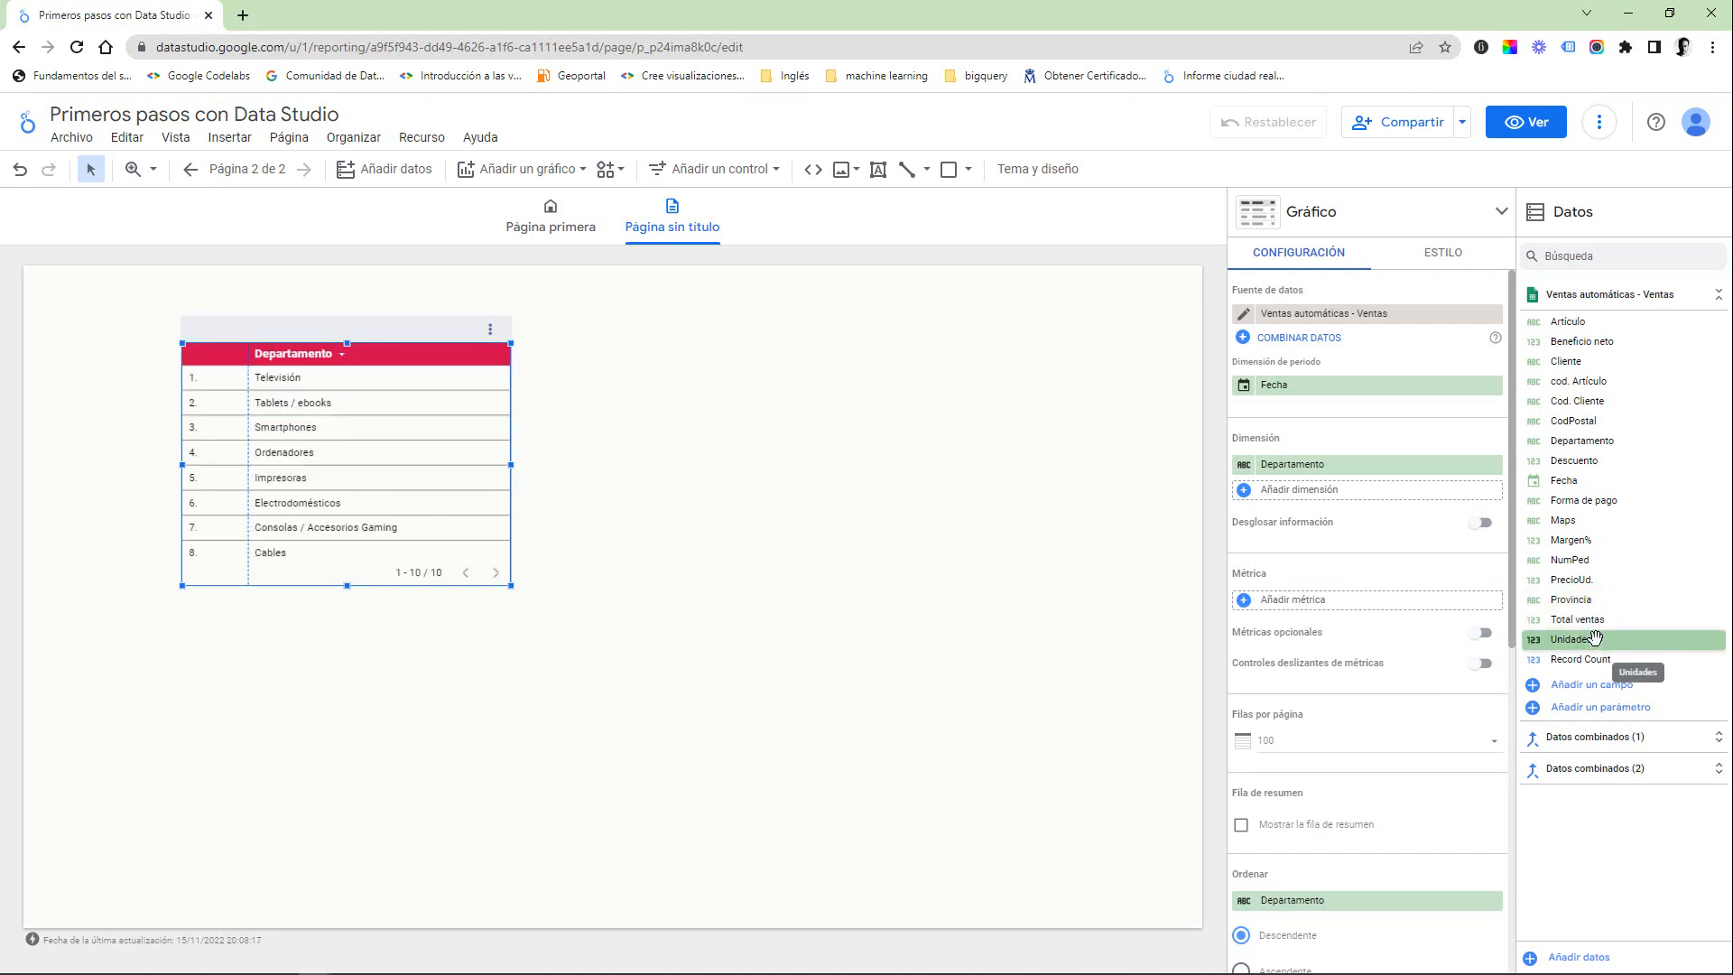
{"action": "left_click_drag", "start_coordinate": [1594, 637], "coordinate": [1335, 601]}
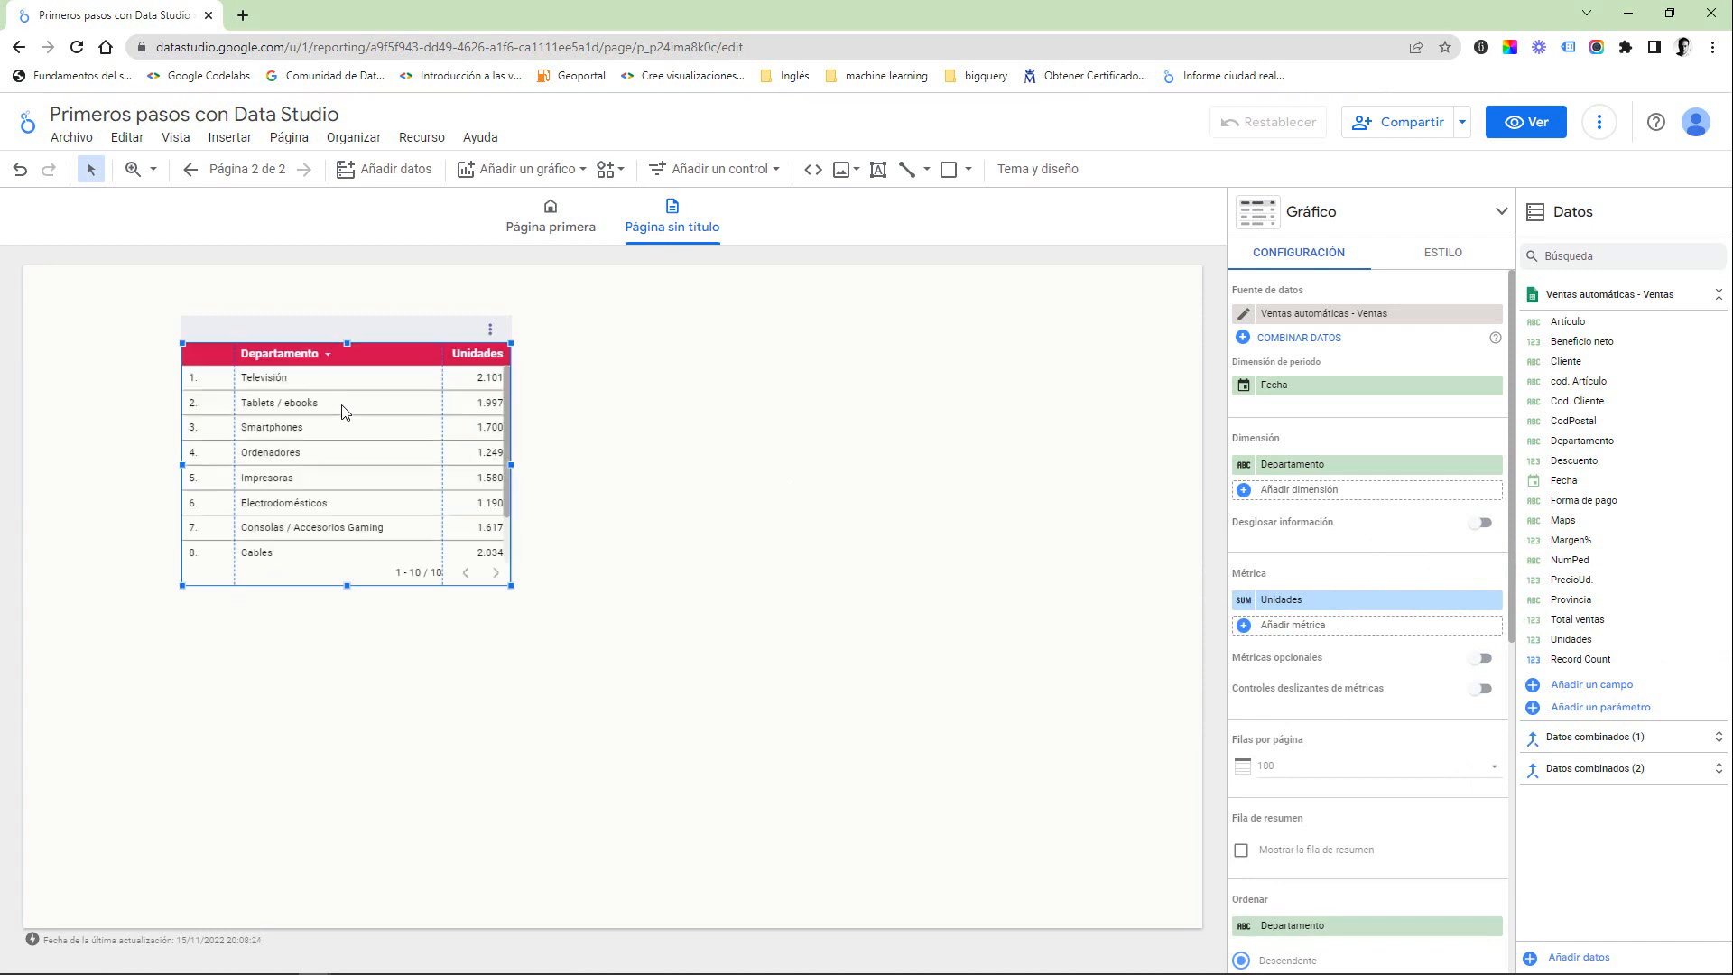
Widen and lengthen the Departamento table to fit all its rows, and move it closer to the page's upper-left corner.
{"action": "left_click_drag", "start_coordinate": [511, 464], "coordinate": [573, 467]}
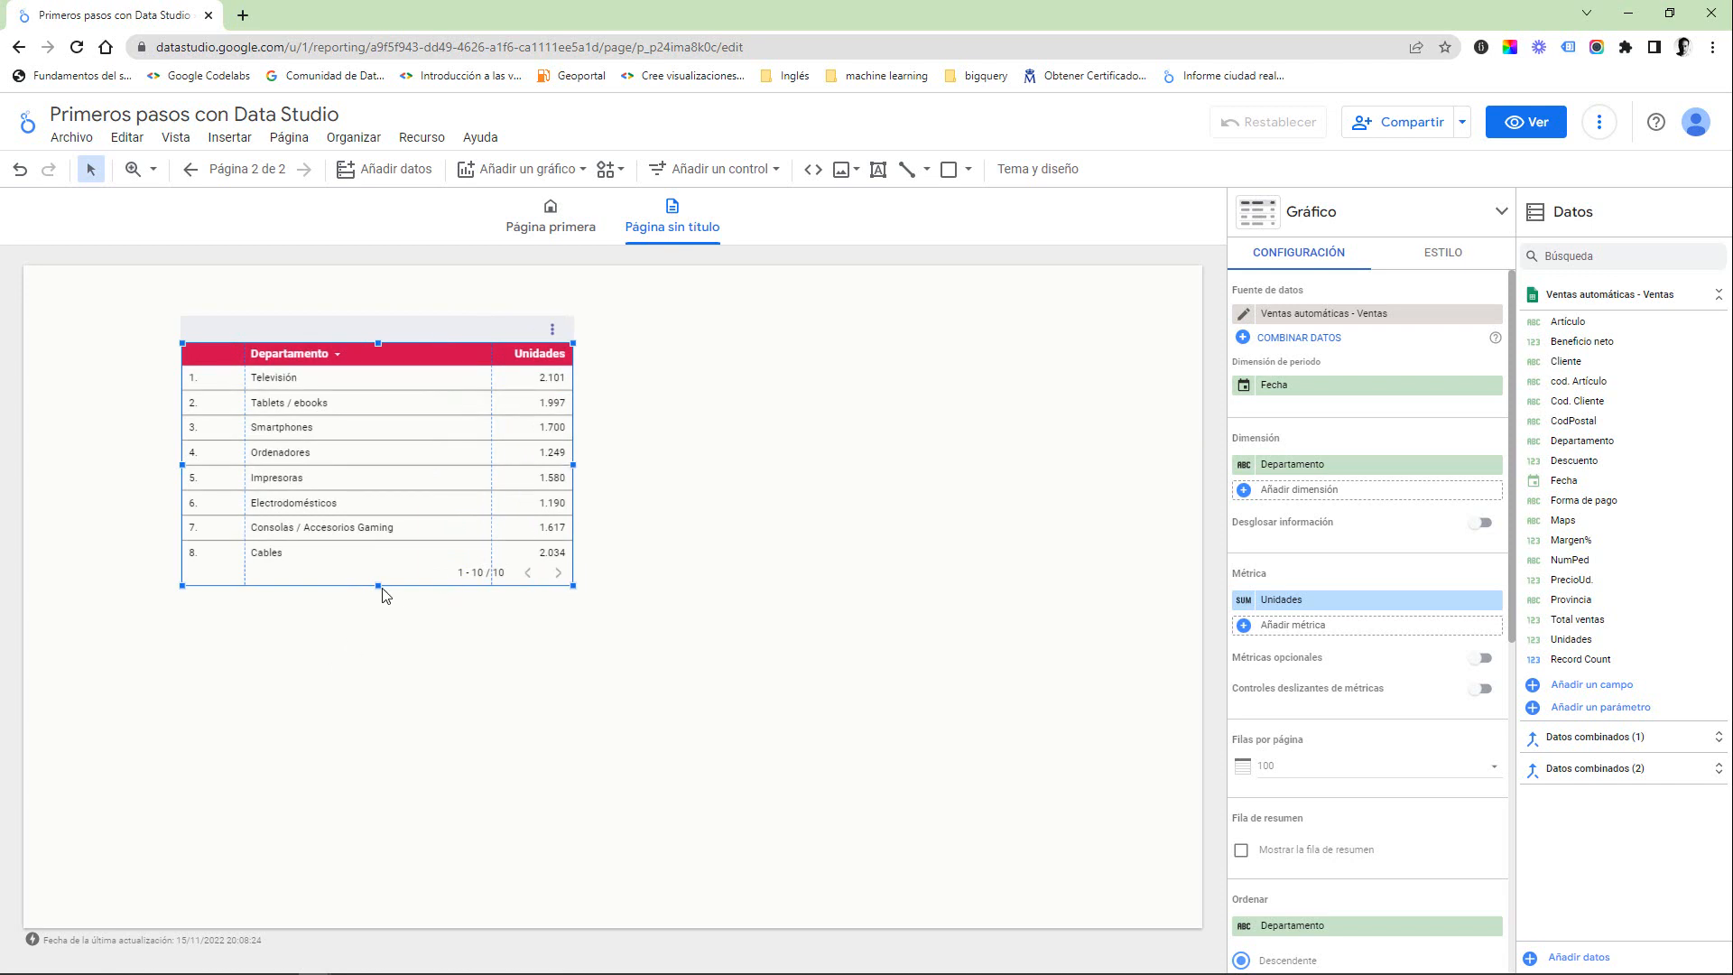
{"action": "left_click_drag", "start_coordinate": [378, 587], "coordinate": [404, 675]}
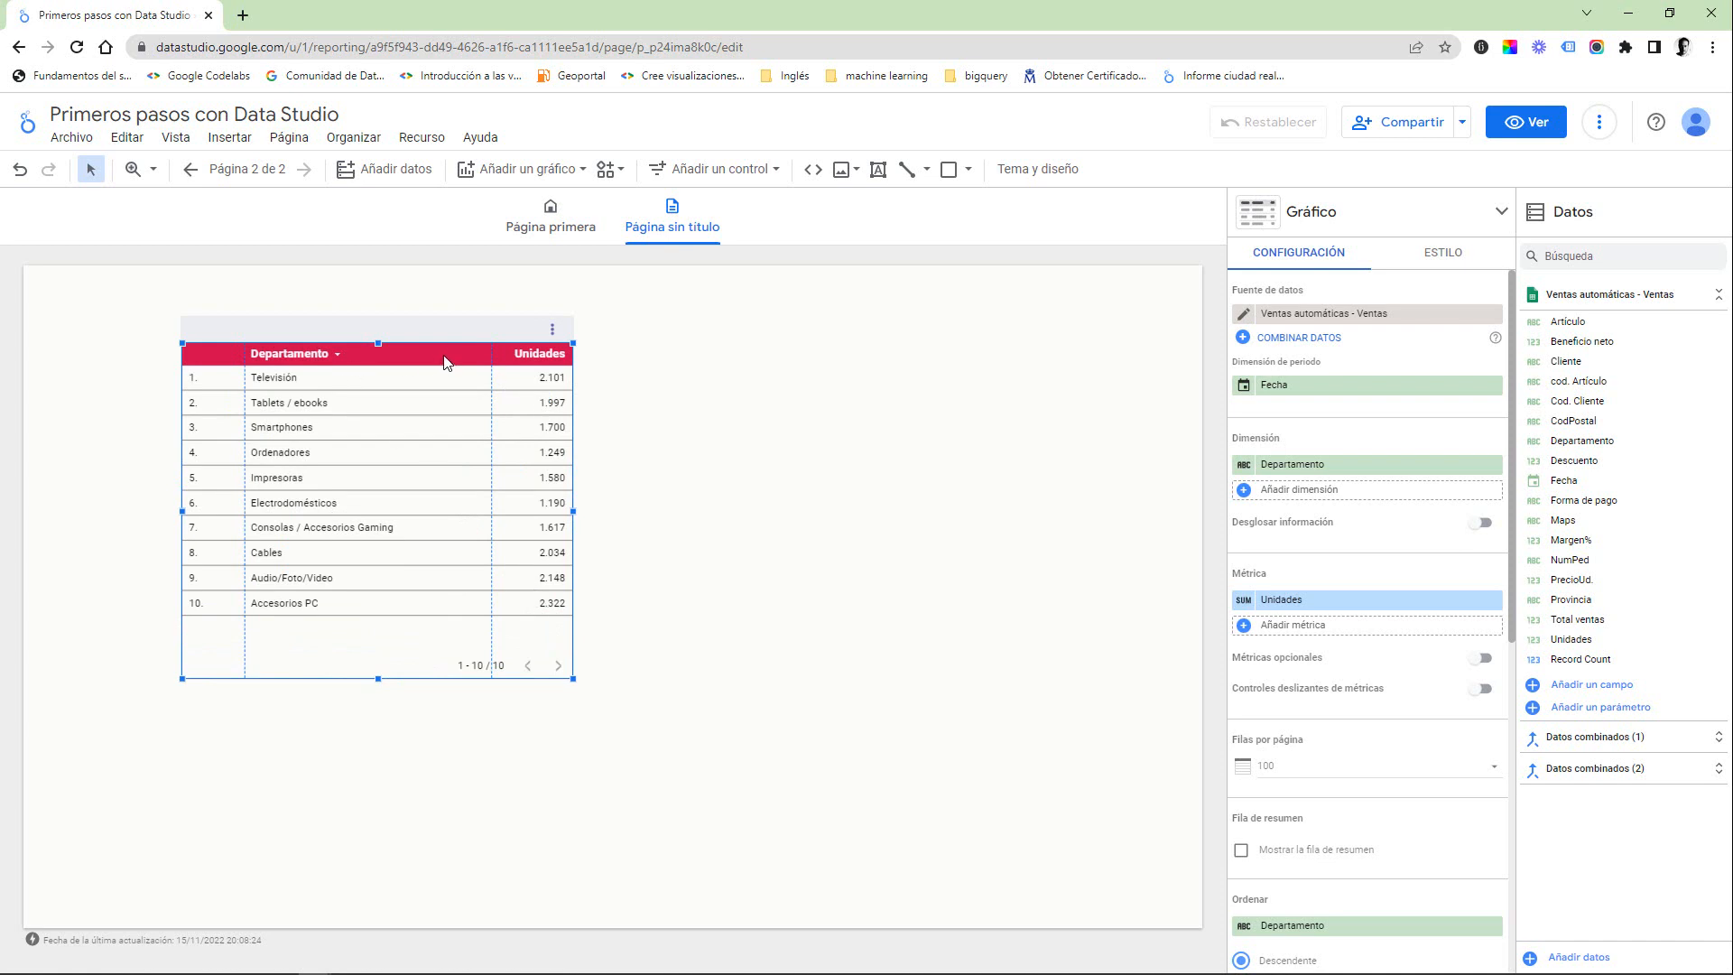
{"action": "left_click_drag", "start_coordinate": [444, 363], "coordinate": [357, 336]}
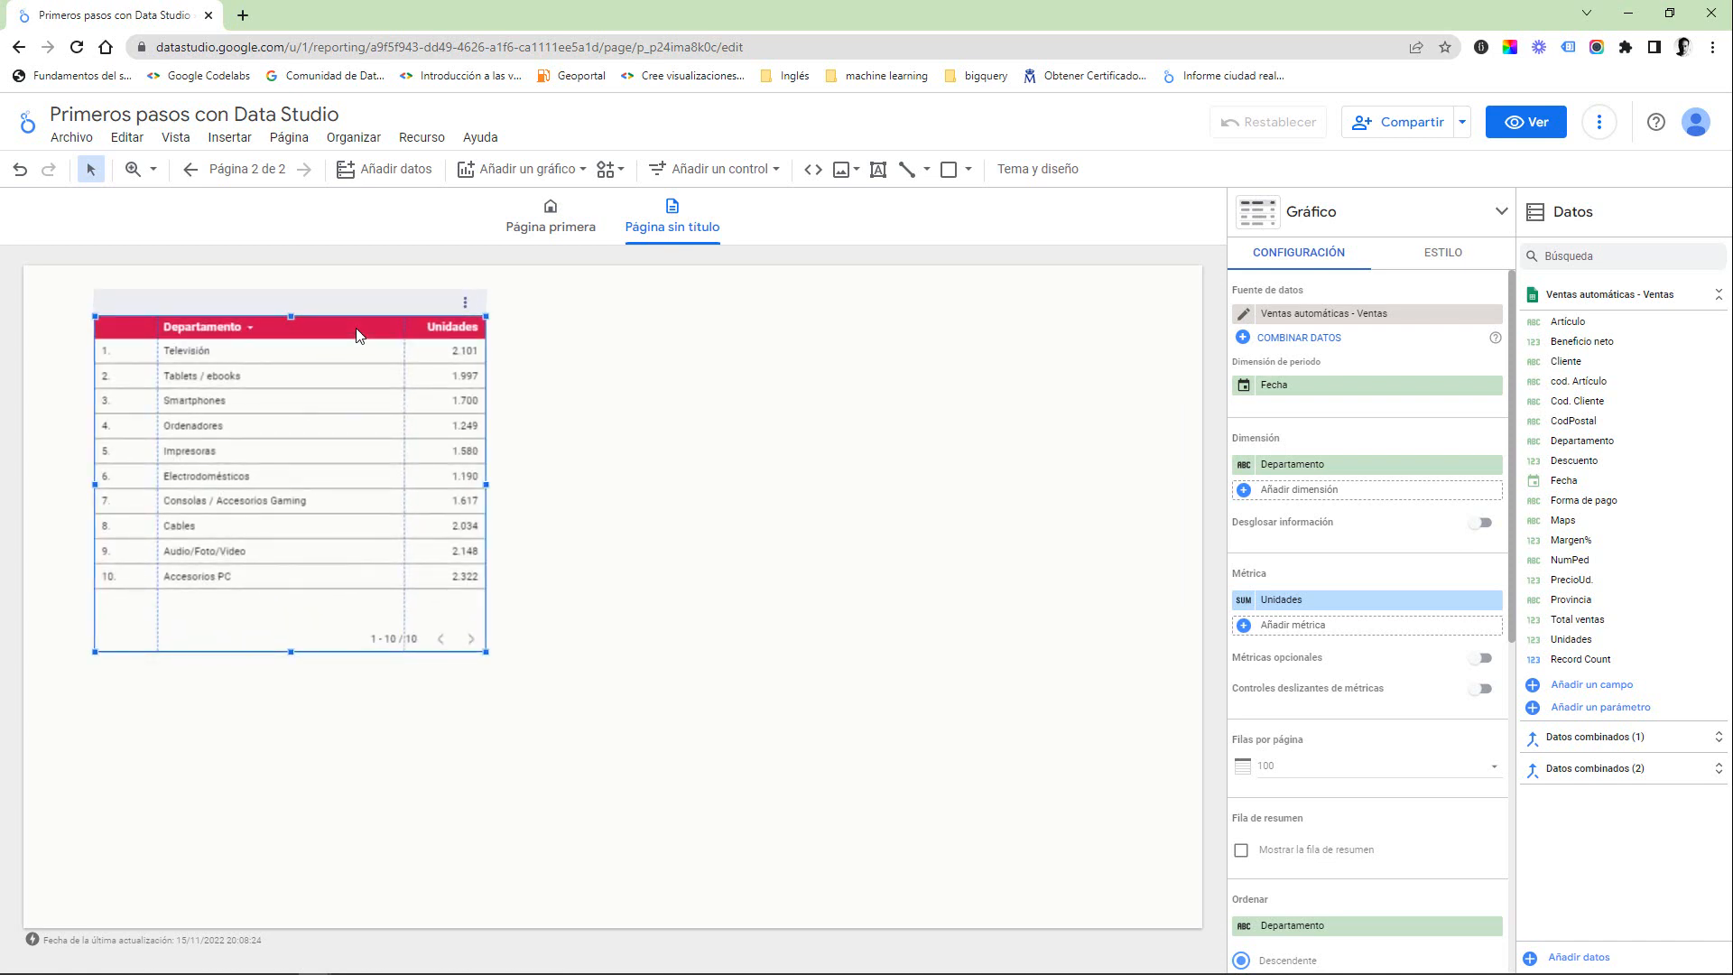
Place a copy of the table beside the original, with Cliente as its dimension and Total ventas as its metric.
{"action": "key", "text": "ctrl+v"}
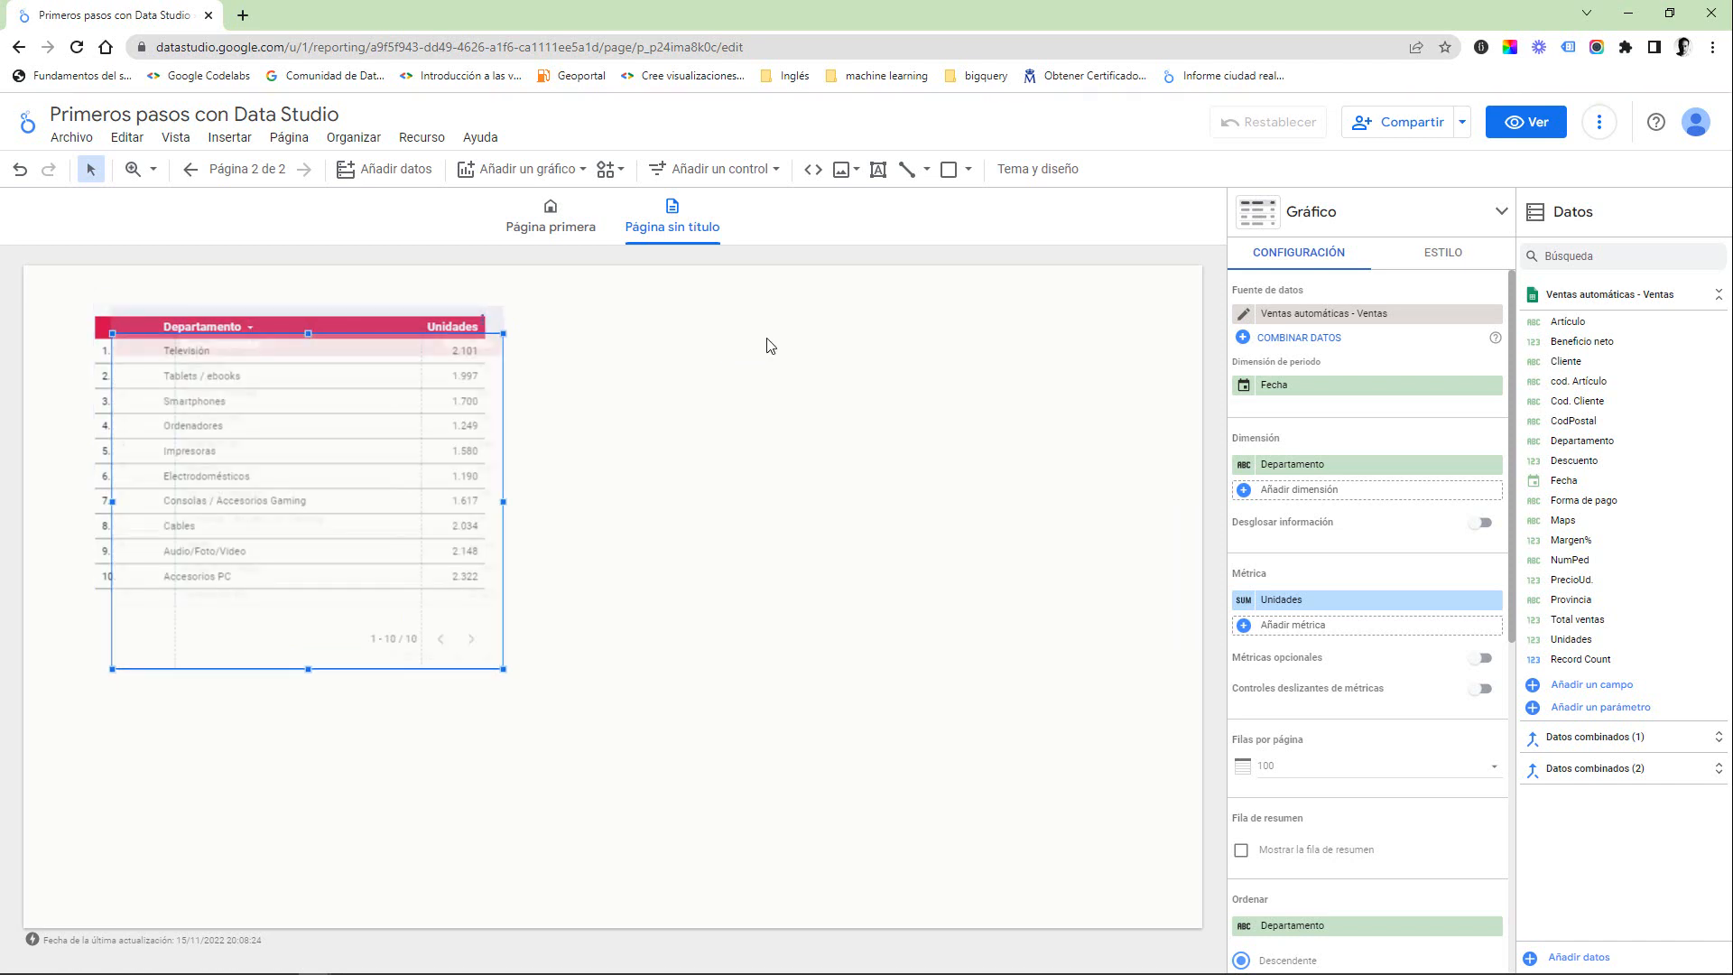
{"action": "left_click_drag", "start_coordinate": [335, 351], "coordinate": [749, 334]}
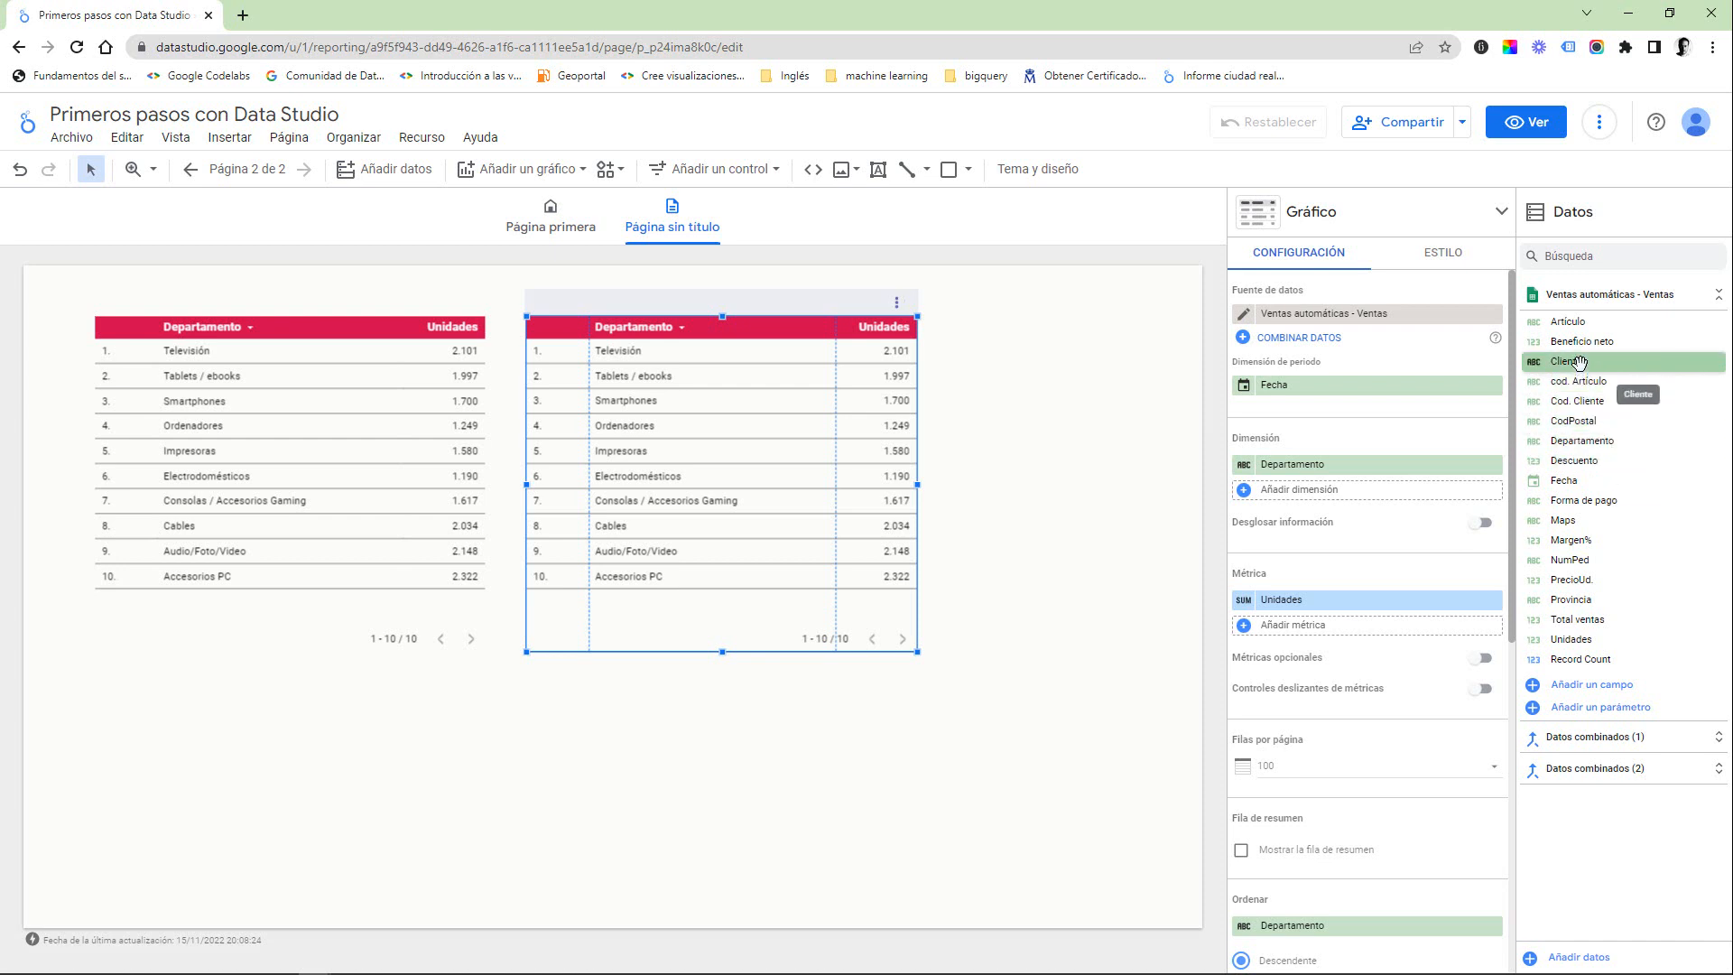
{"action": "left_click_drag", "start_coordinate": [1578, 363], "coordinate": [1314, 468]}
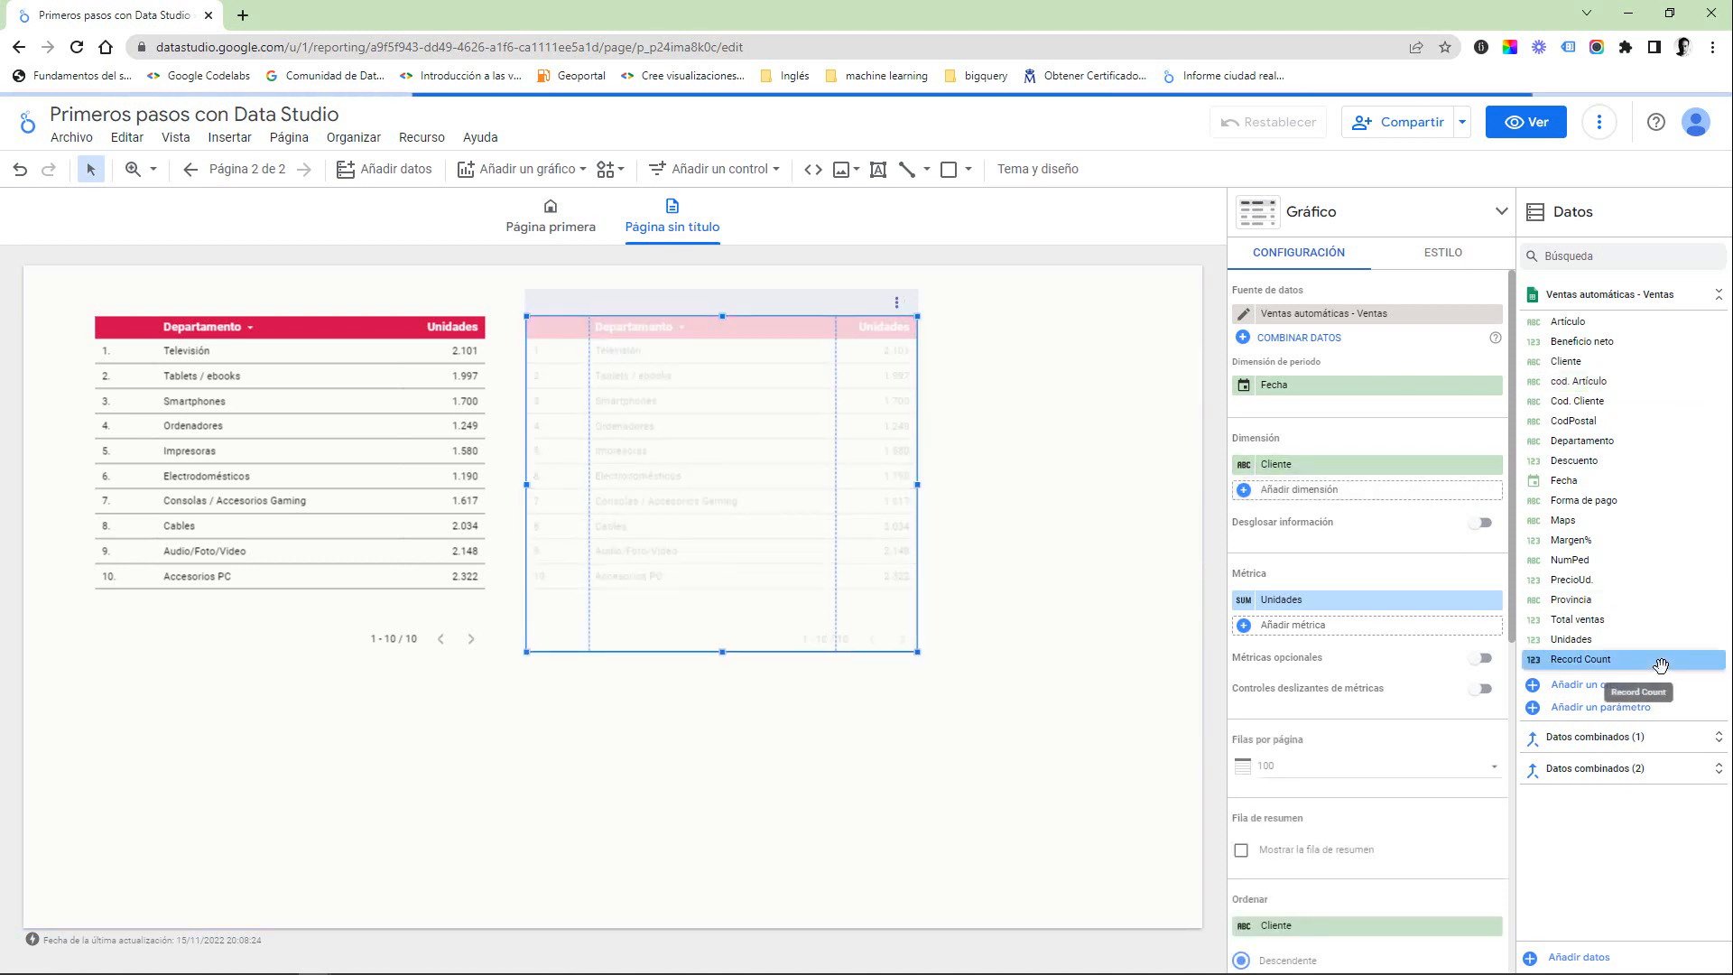
{"action": "left_click_drag", "start_coordinate": [1613, 620], "coordinate": [1328, 612]}
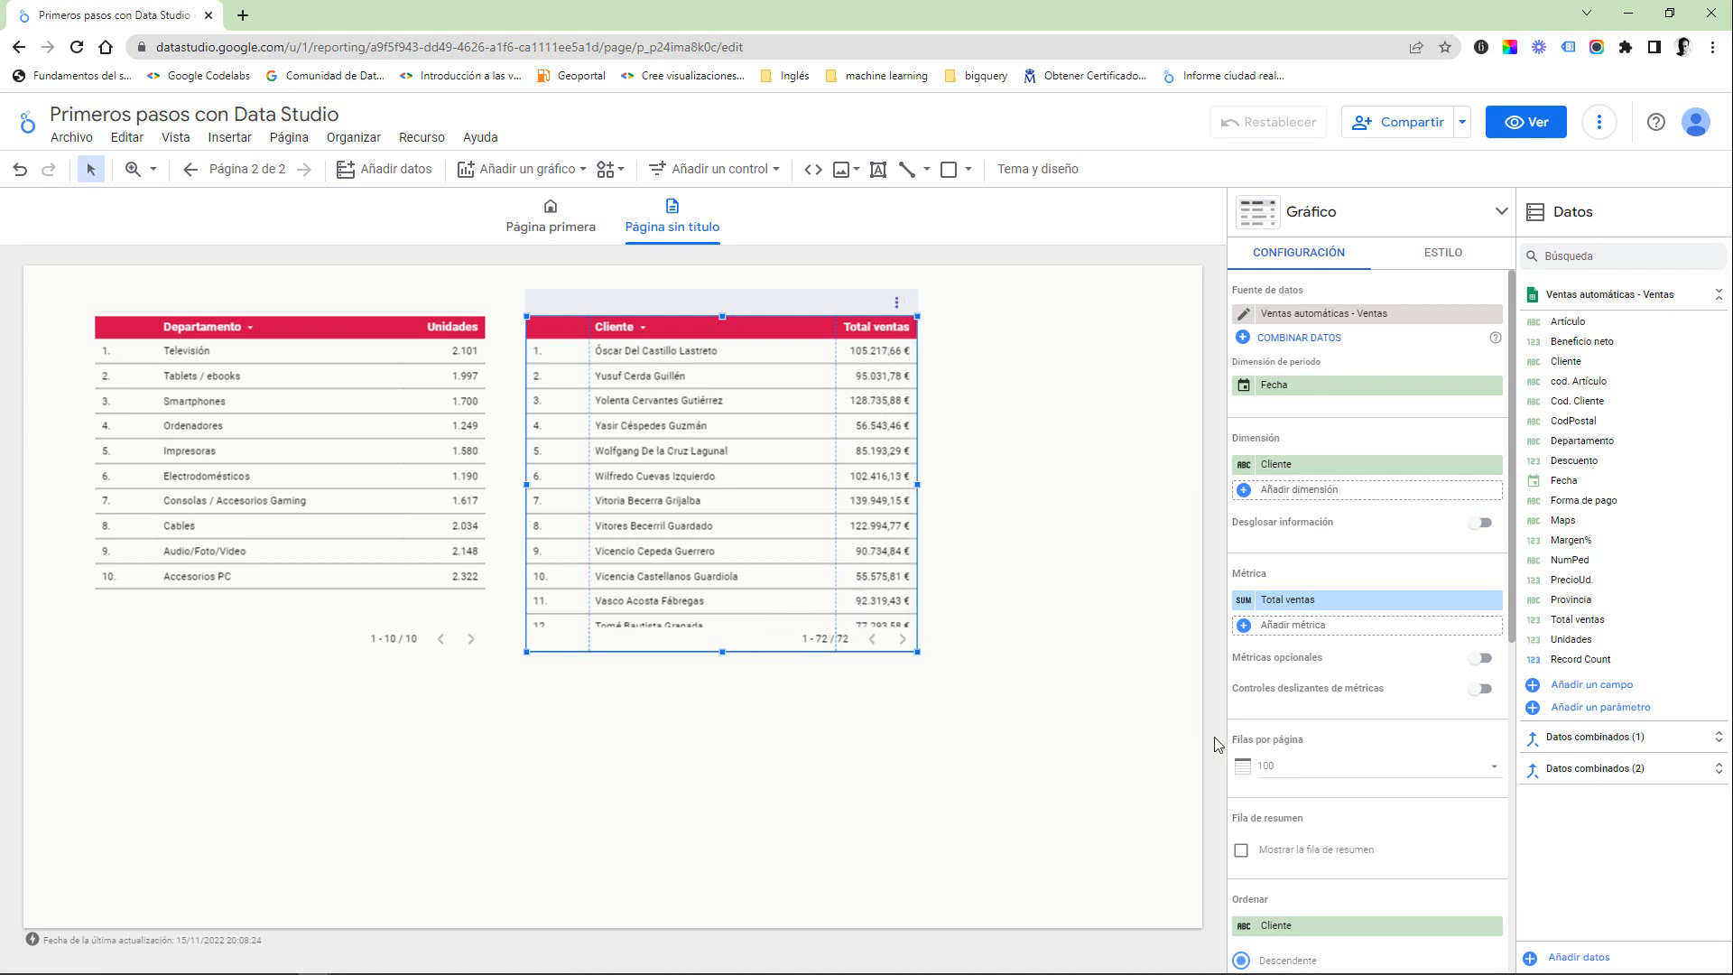
Sort the Cliente table by Total ventas instead of by Cliente, keeping the descending order.
{"action": "scroll", "coordinate": [1376, 674], "scroll_direction": "down", "scroll_amount": 3}
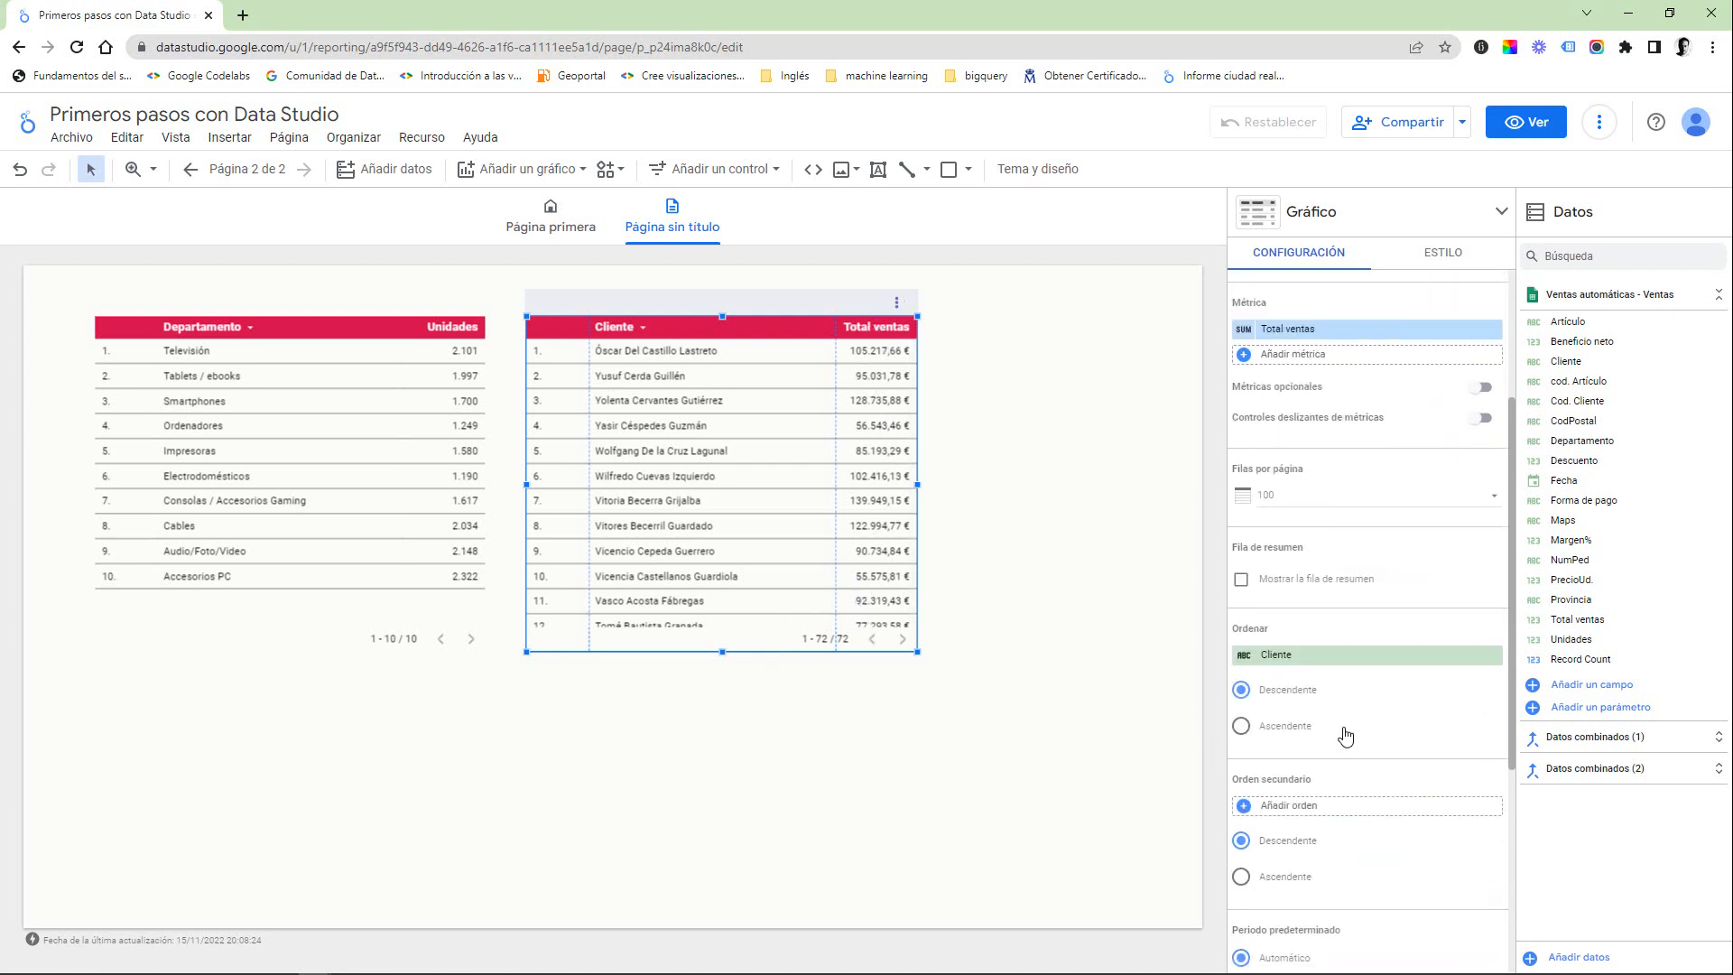
{"action": "left_click", "coordinate": [1340, 665]}
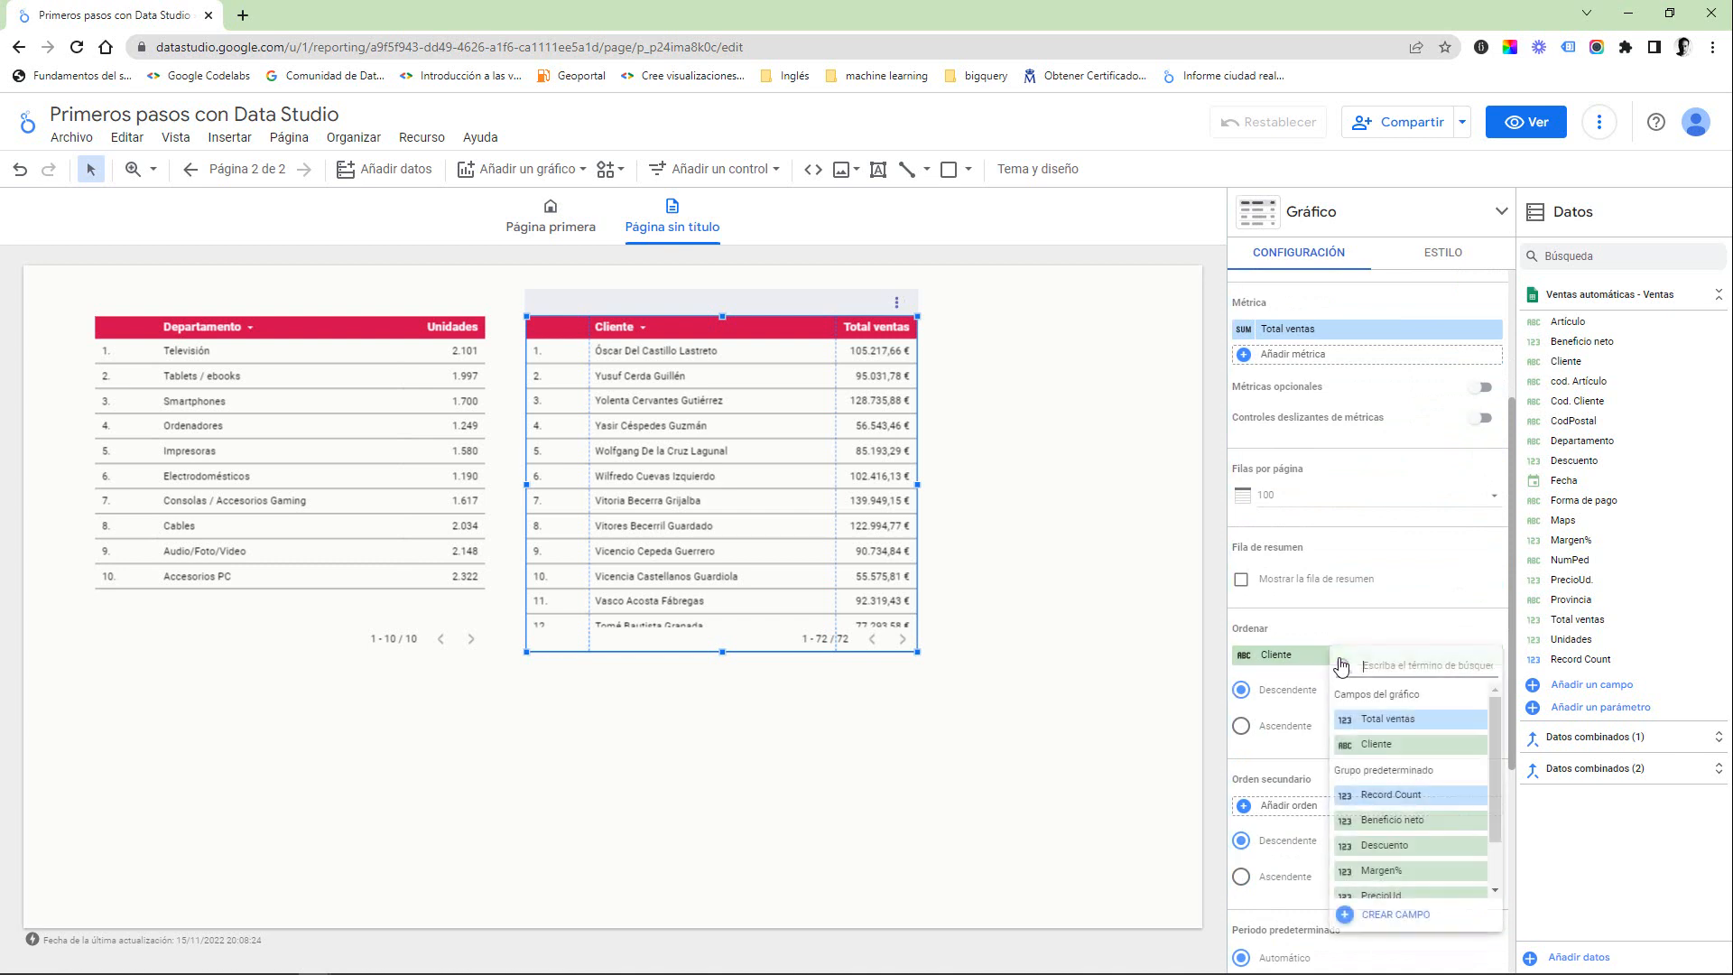
{"action": "left_click", "coordinate": [1392, 721]}
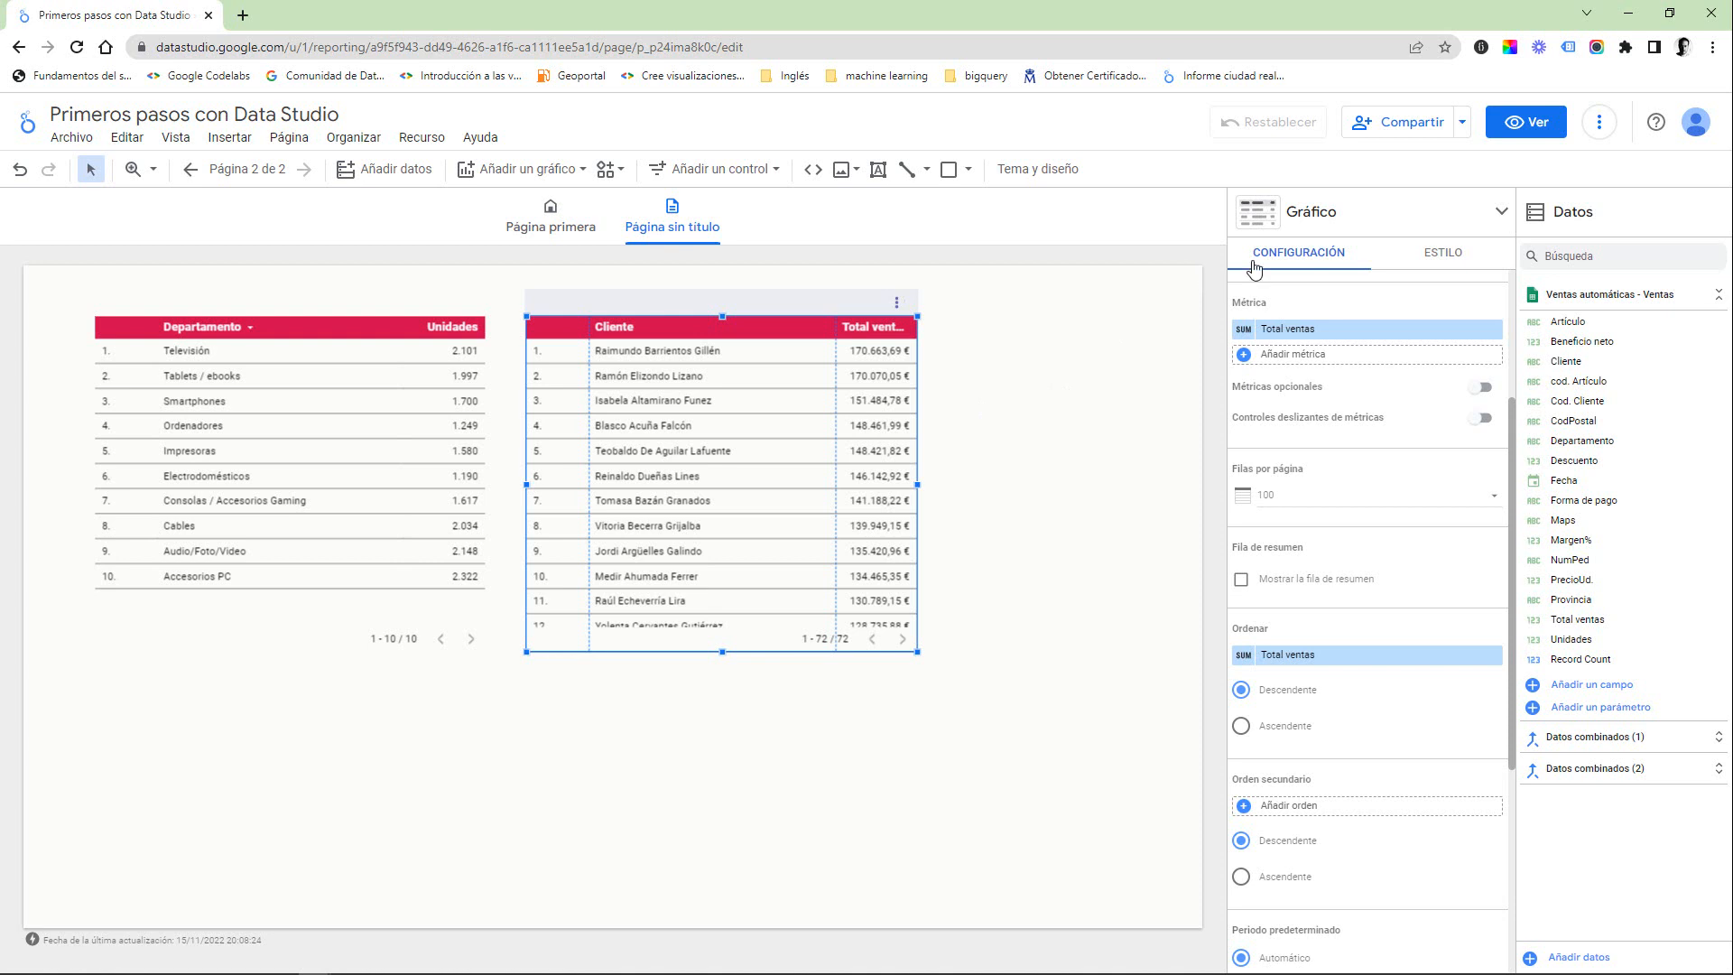
{"action": "scroll", "coordinate": [1295, 402], "scroll_direction": "up", "scroll_amount": 3}
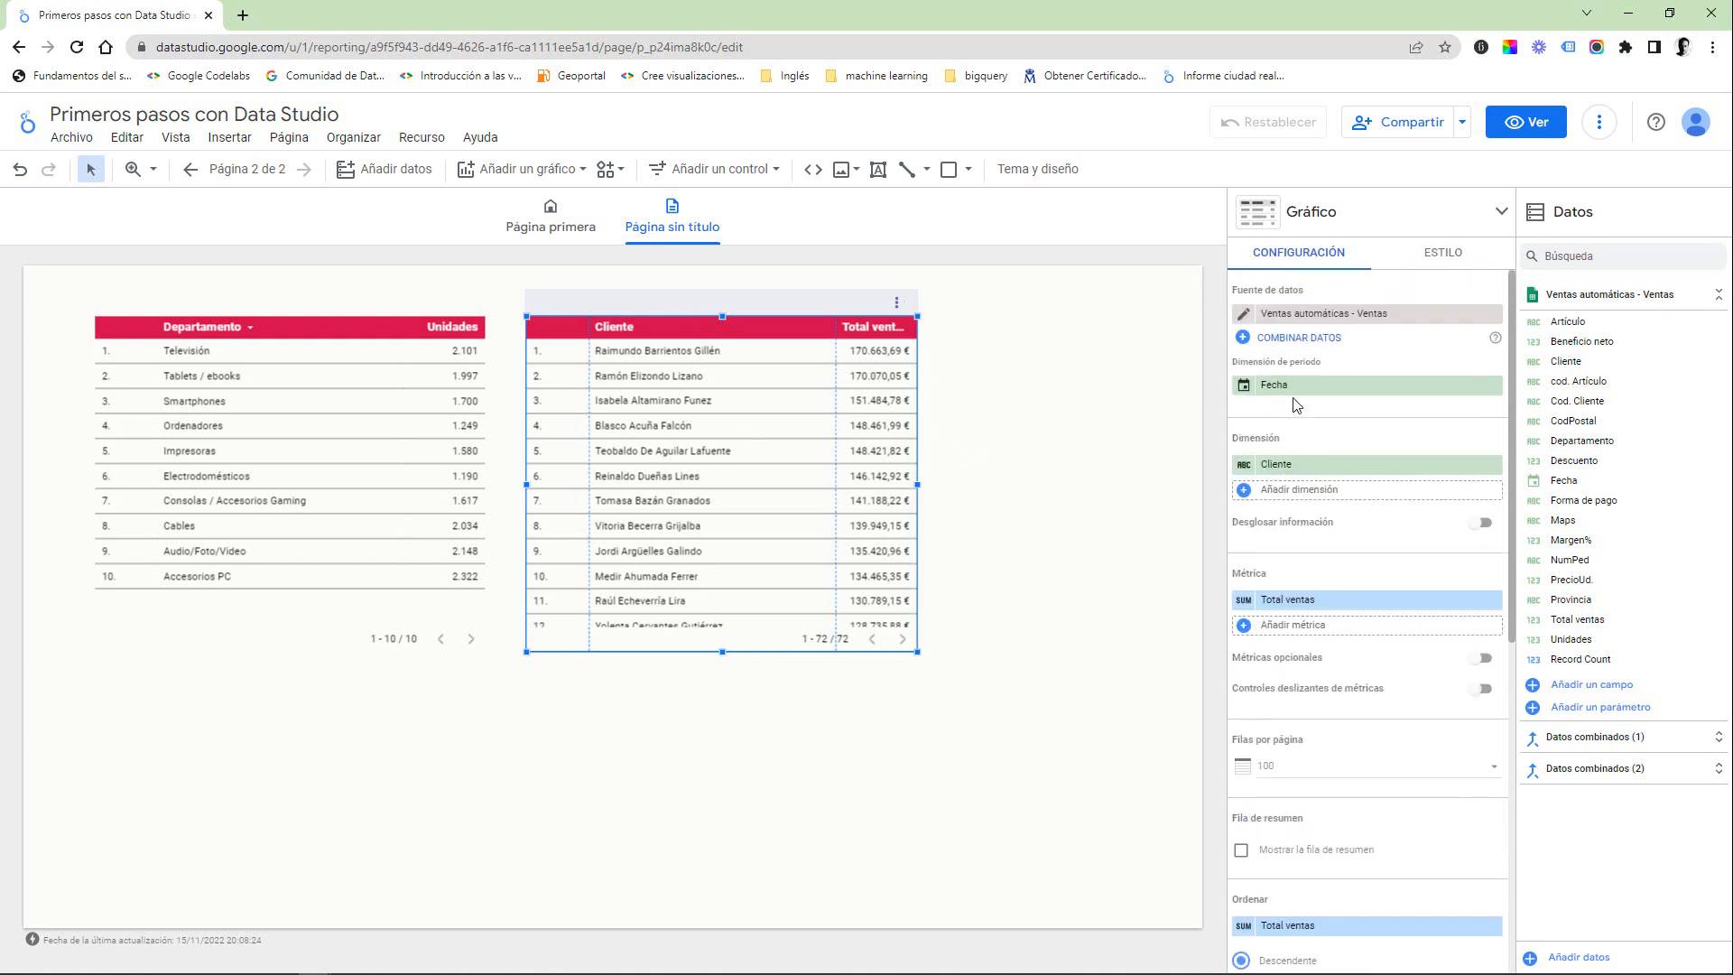
Delete the Departamento table and move the Cliente table into the left part of the page.
{"action": "left_click", "coordinate": [284, 434]}
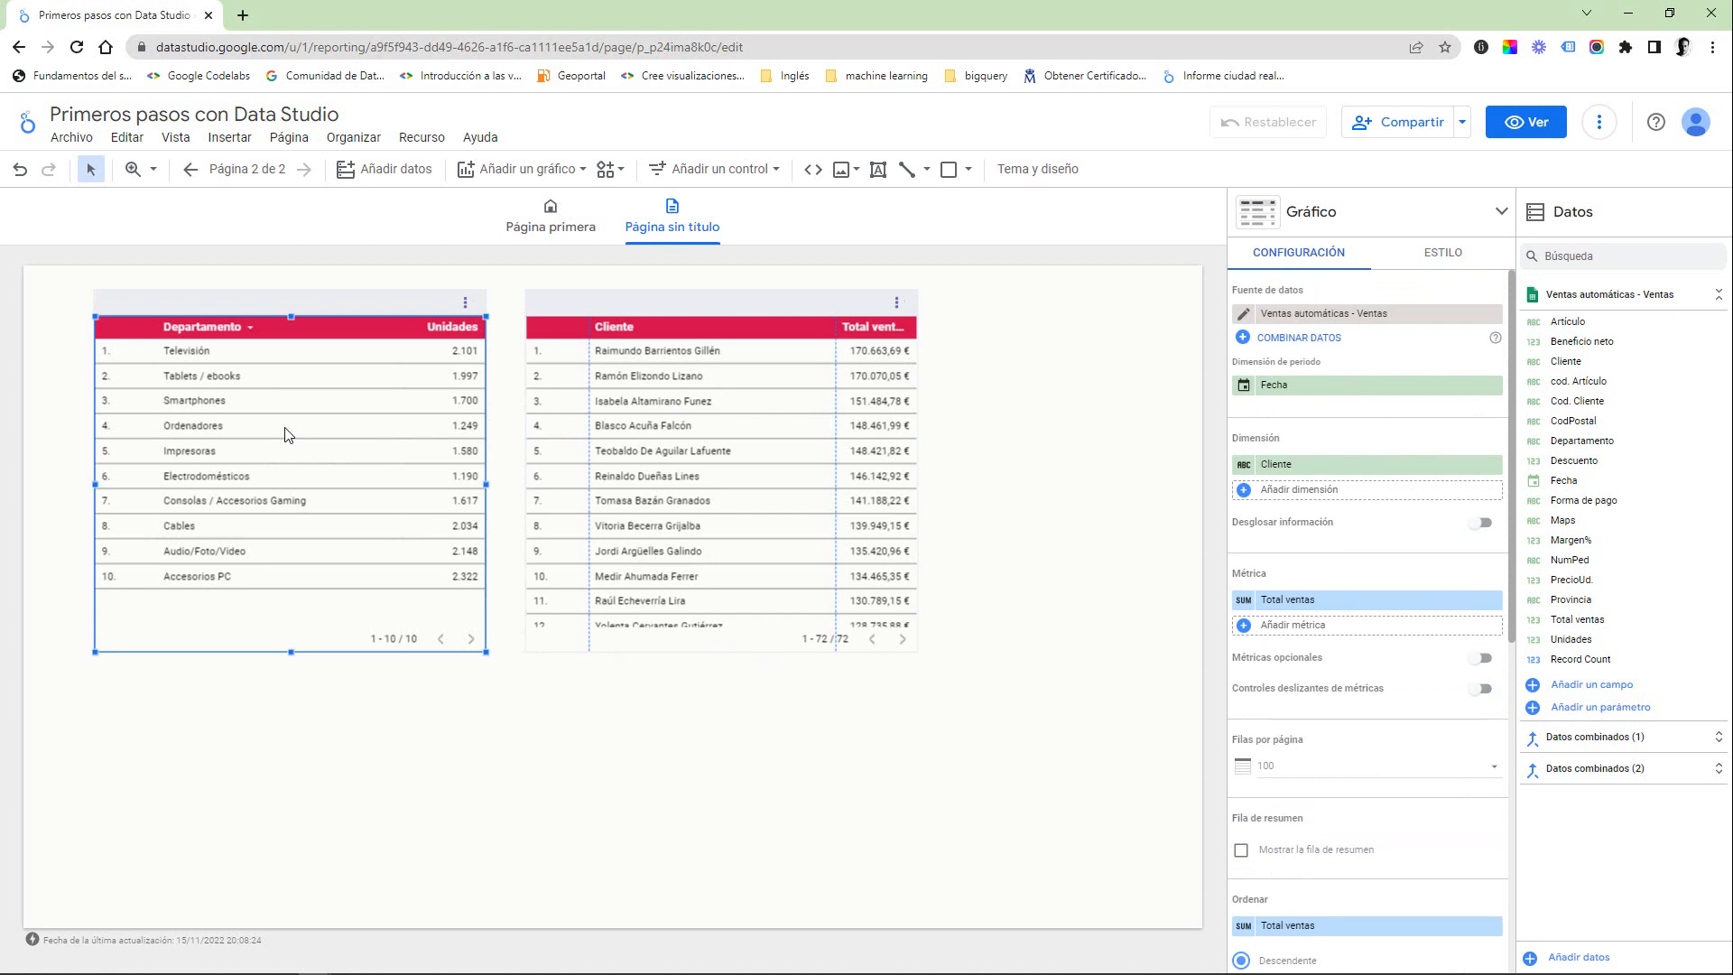
{"action": "key", "text": "Delete"}
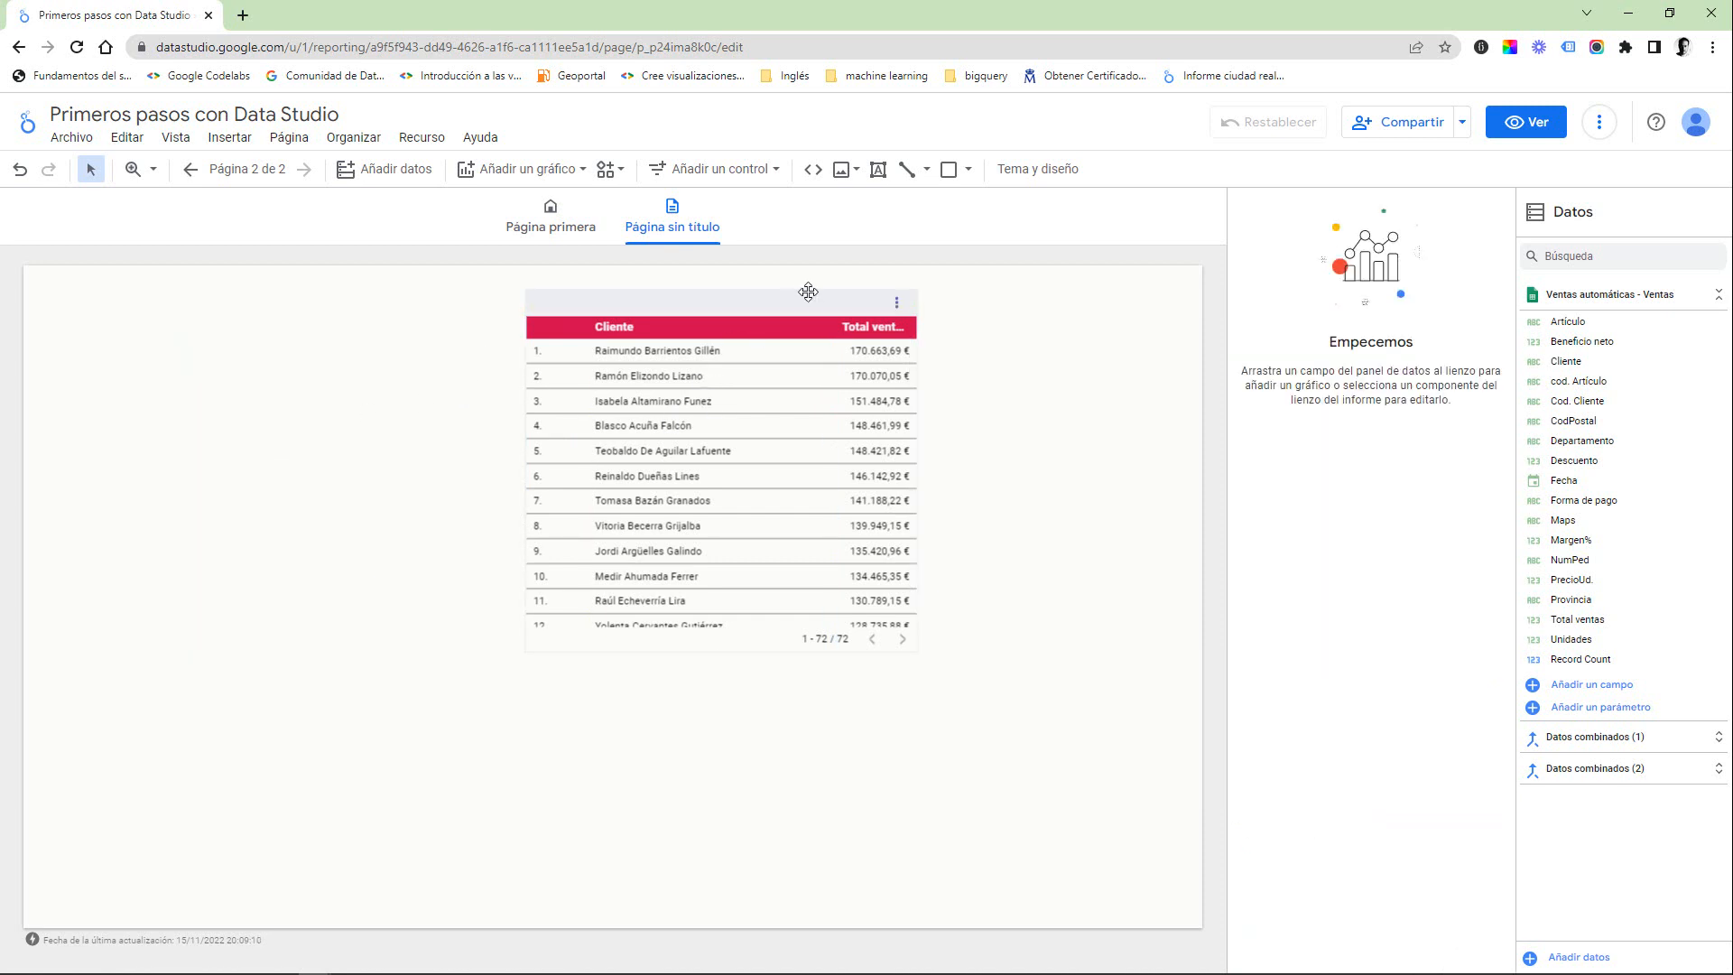
{"action": "left_click_drag", "start_coordinate": [798, 298], "coordinate": [449, 329]}
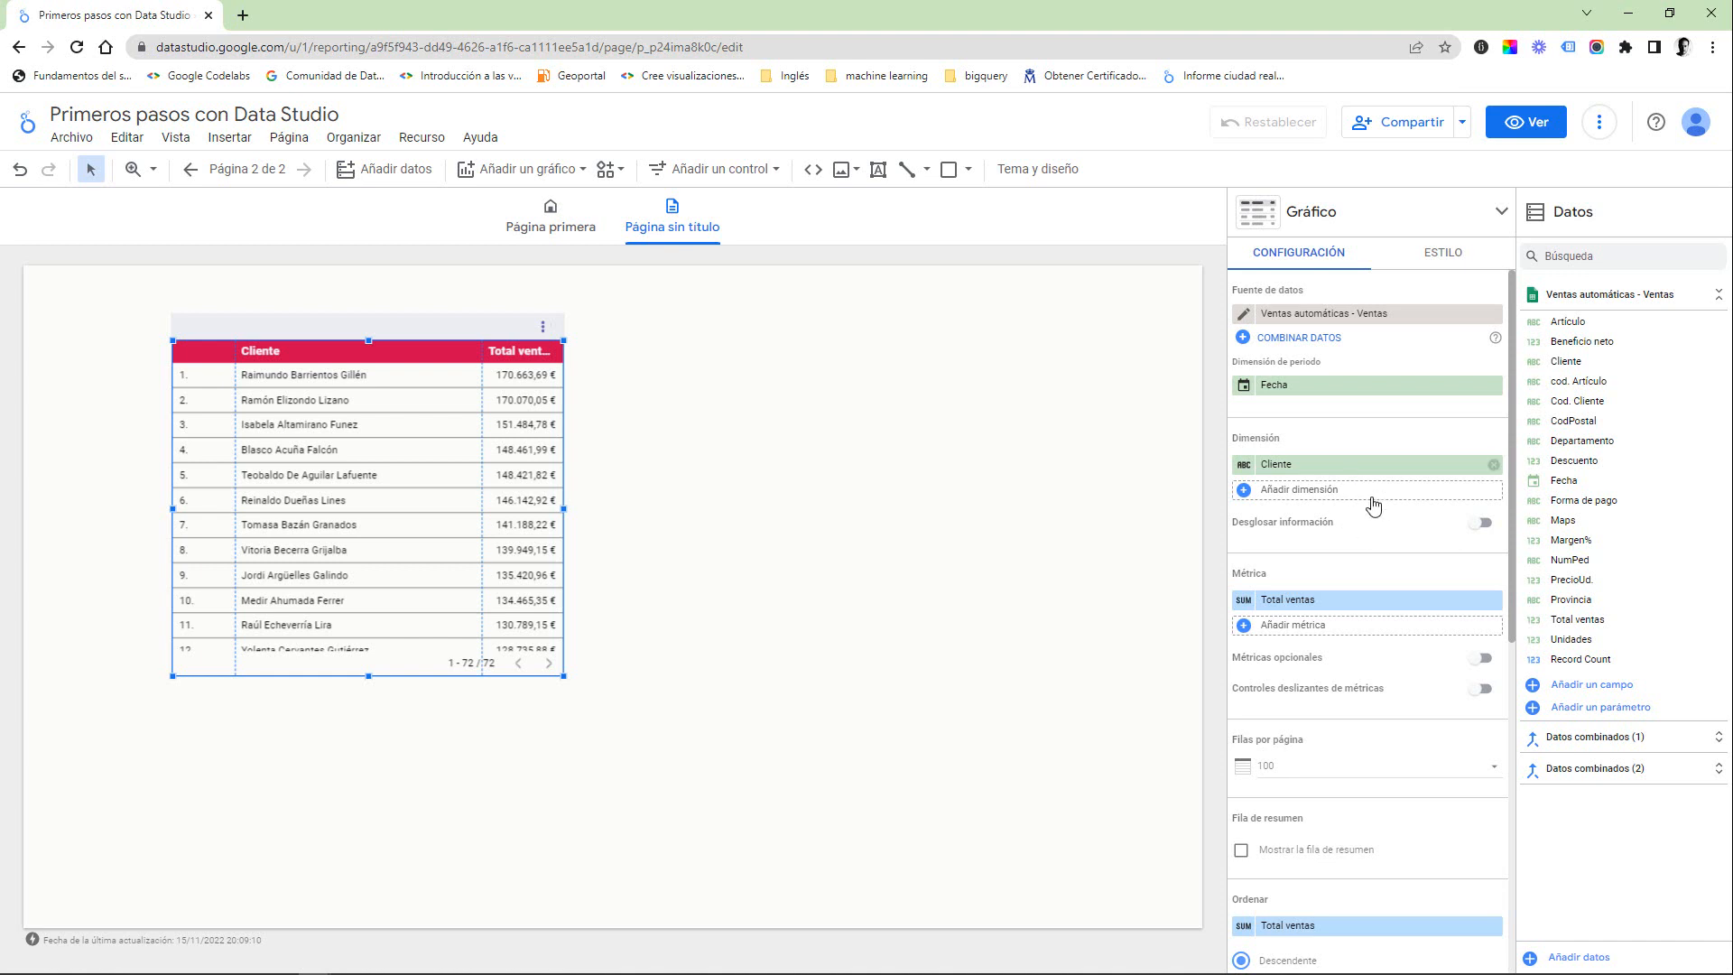
Extend the Cliente table's lower edge to show more rows, and look through its client list.
{"action": "scroll", "coordinate": [1378, 505], "scroll_direction": "down", "scroll_amount": 2}
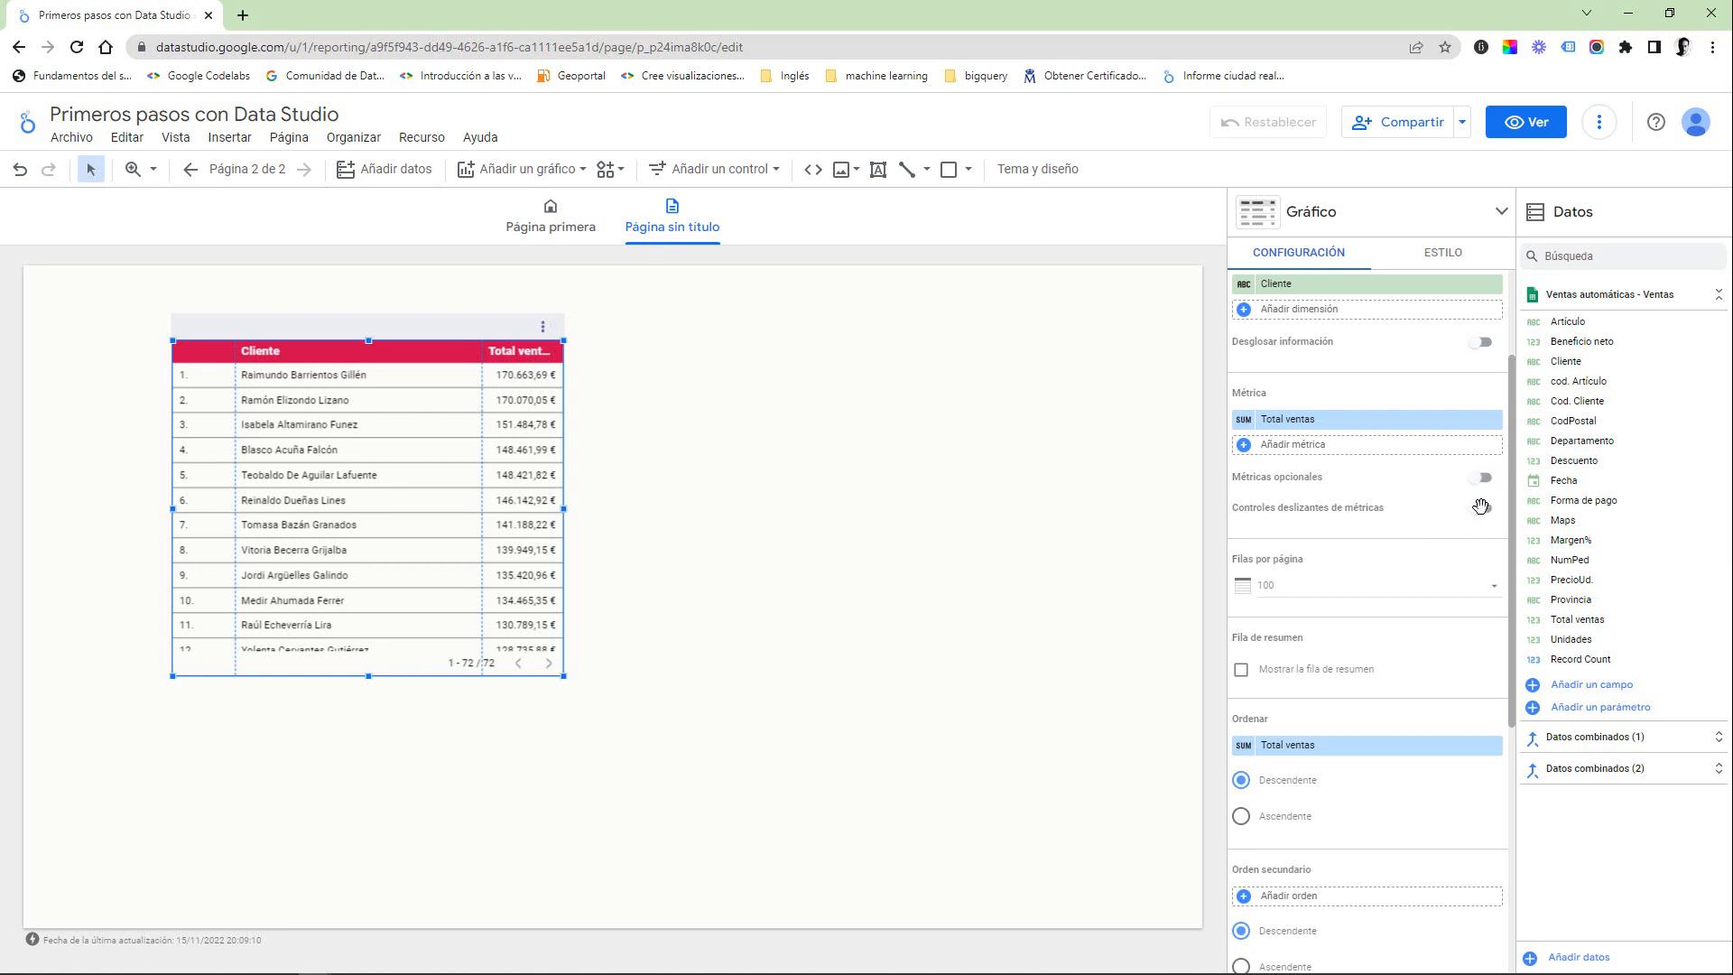
{"action": "scroll", "coordinate": [1301, 450], "scroll_direction": "down", "scroll_amount": 2}
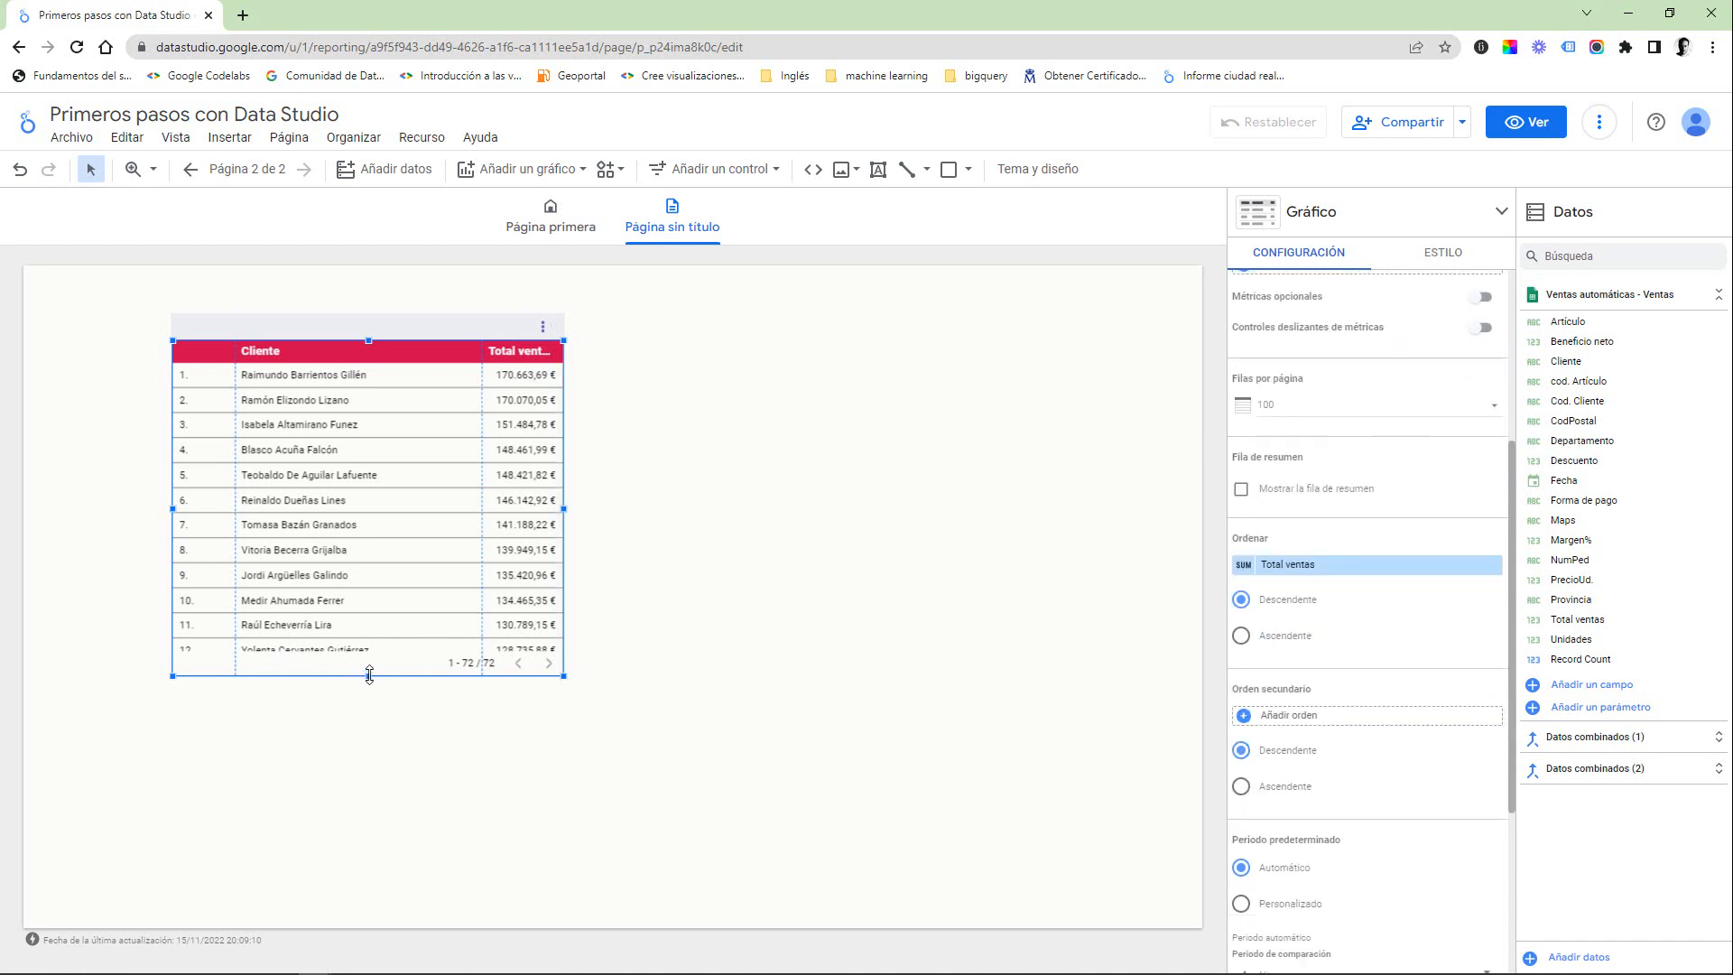
{"action": "left_click_drag", "start_coordinate": [369, 675], "coordinate": [383, 812]}
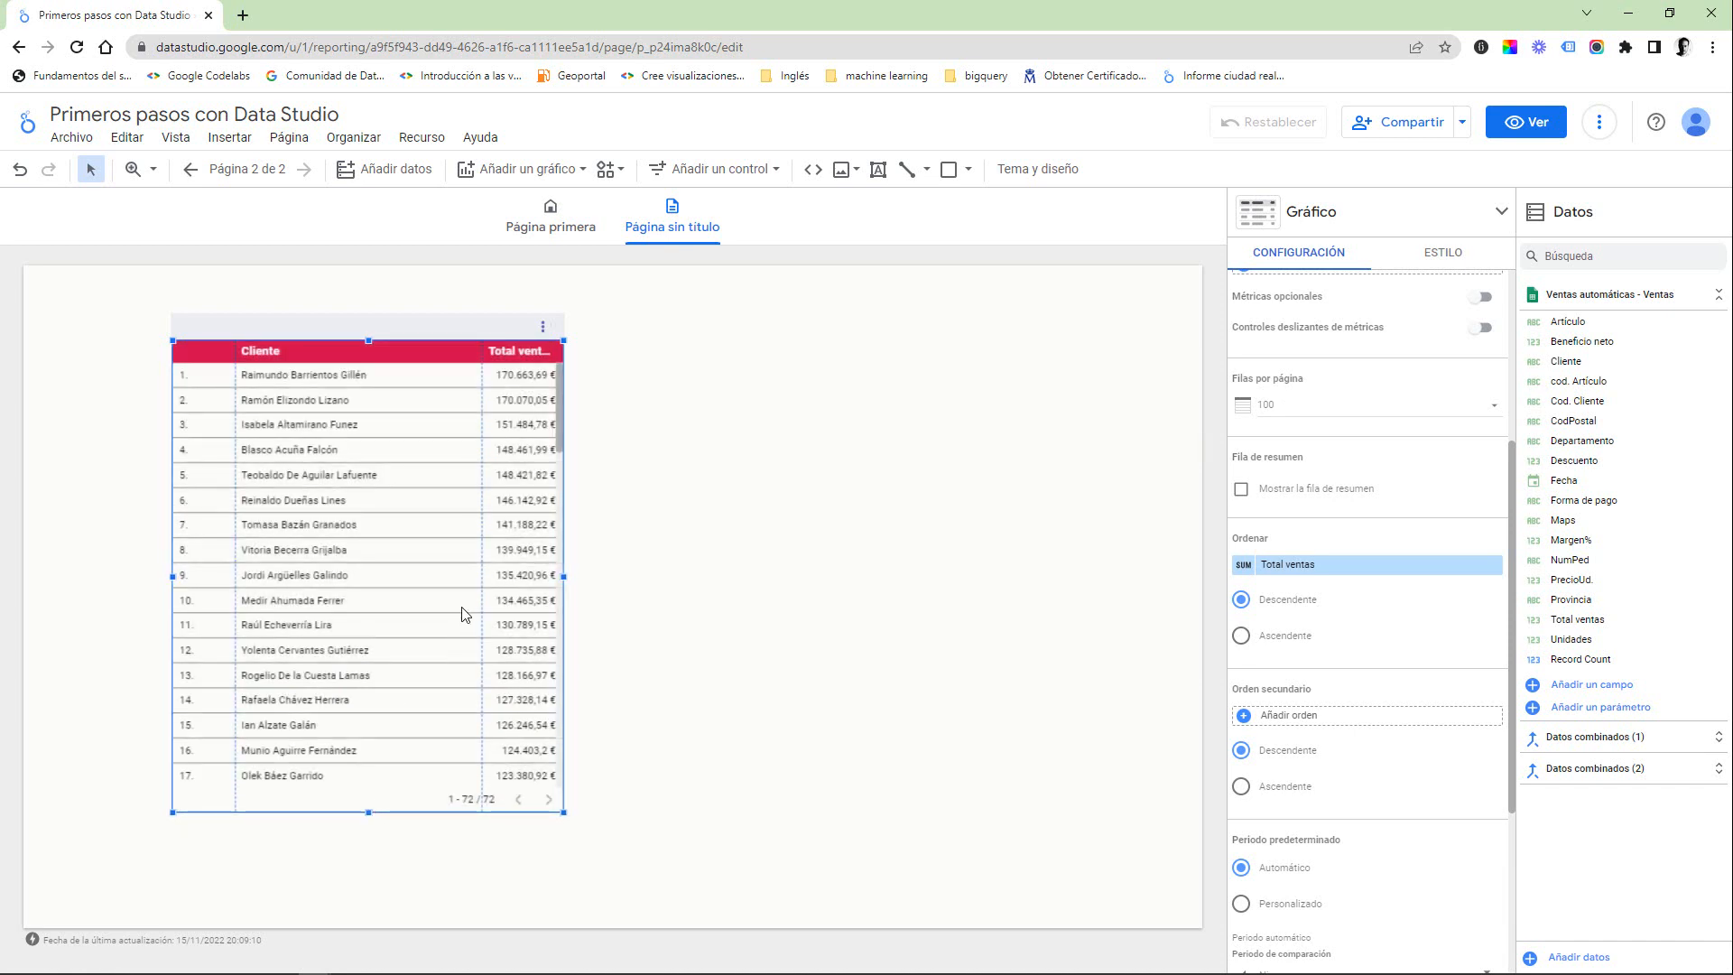
{"action": "scroll", "coordinate": [463, 612], "scroll_direction": "down", "scroll_amount": 10}
{"action": "scroll", "coordinate": [462, 612], "scroll_direction": "up", "scroll_amount": 10}
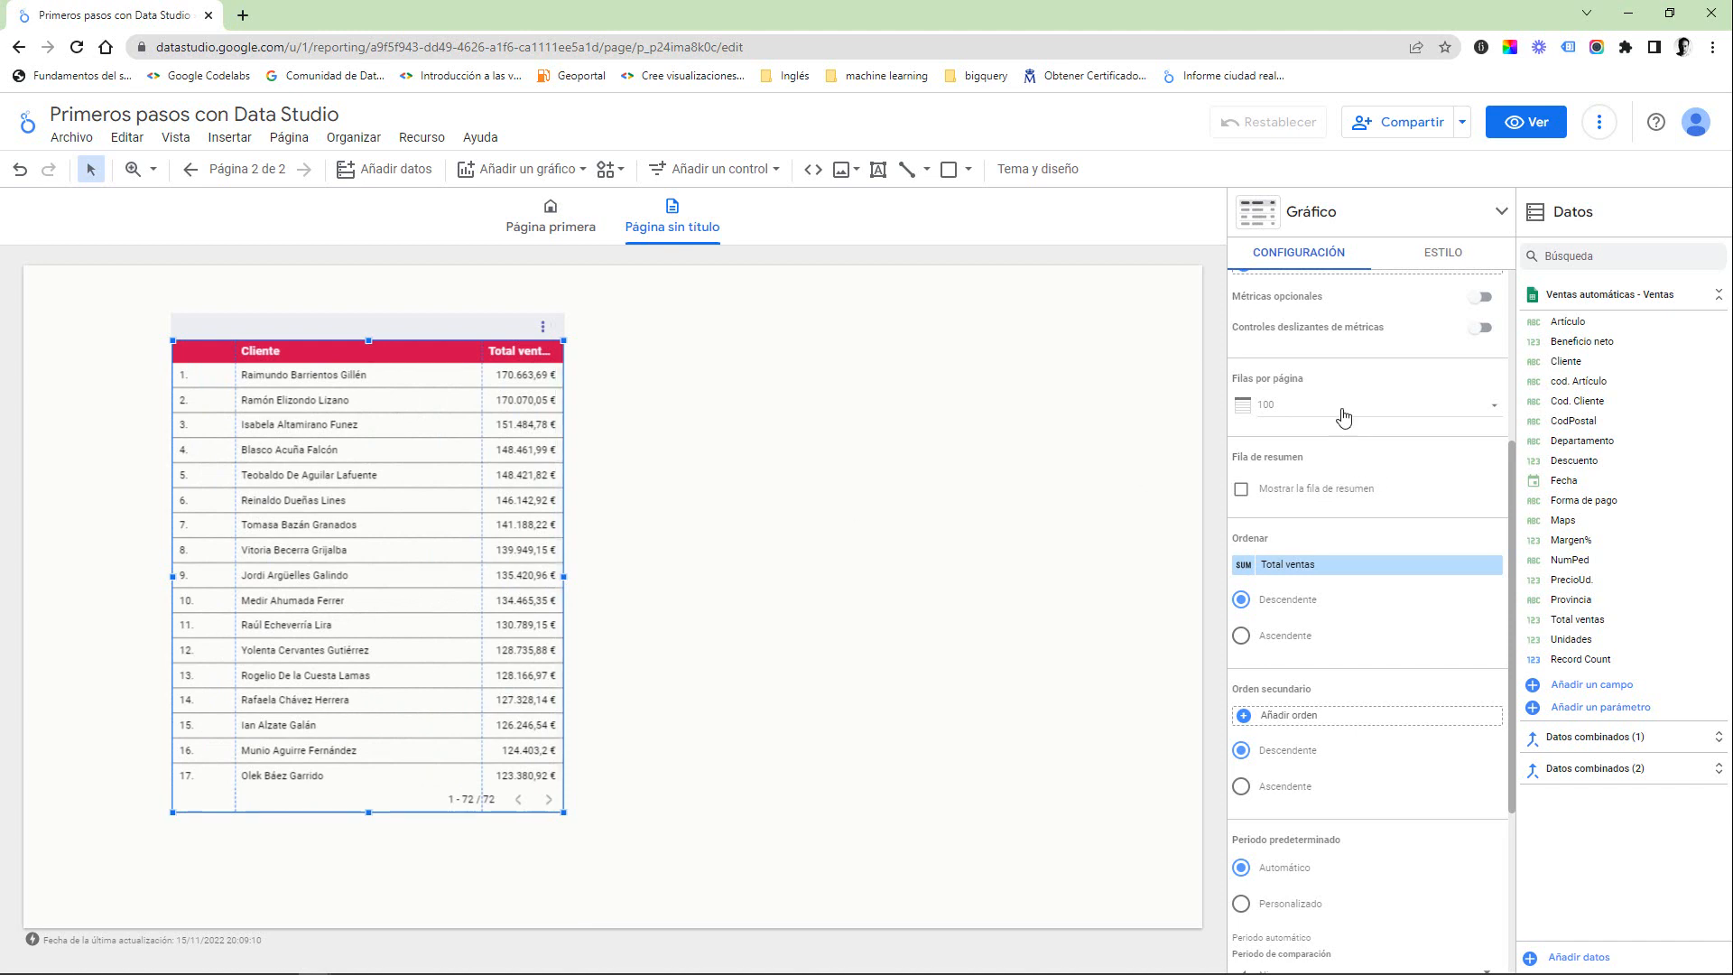
Show the summary row in the Cliente table, and hide it again.
{"action": "left_click", "coordinate": [1276, 497]}
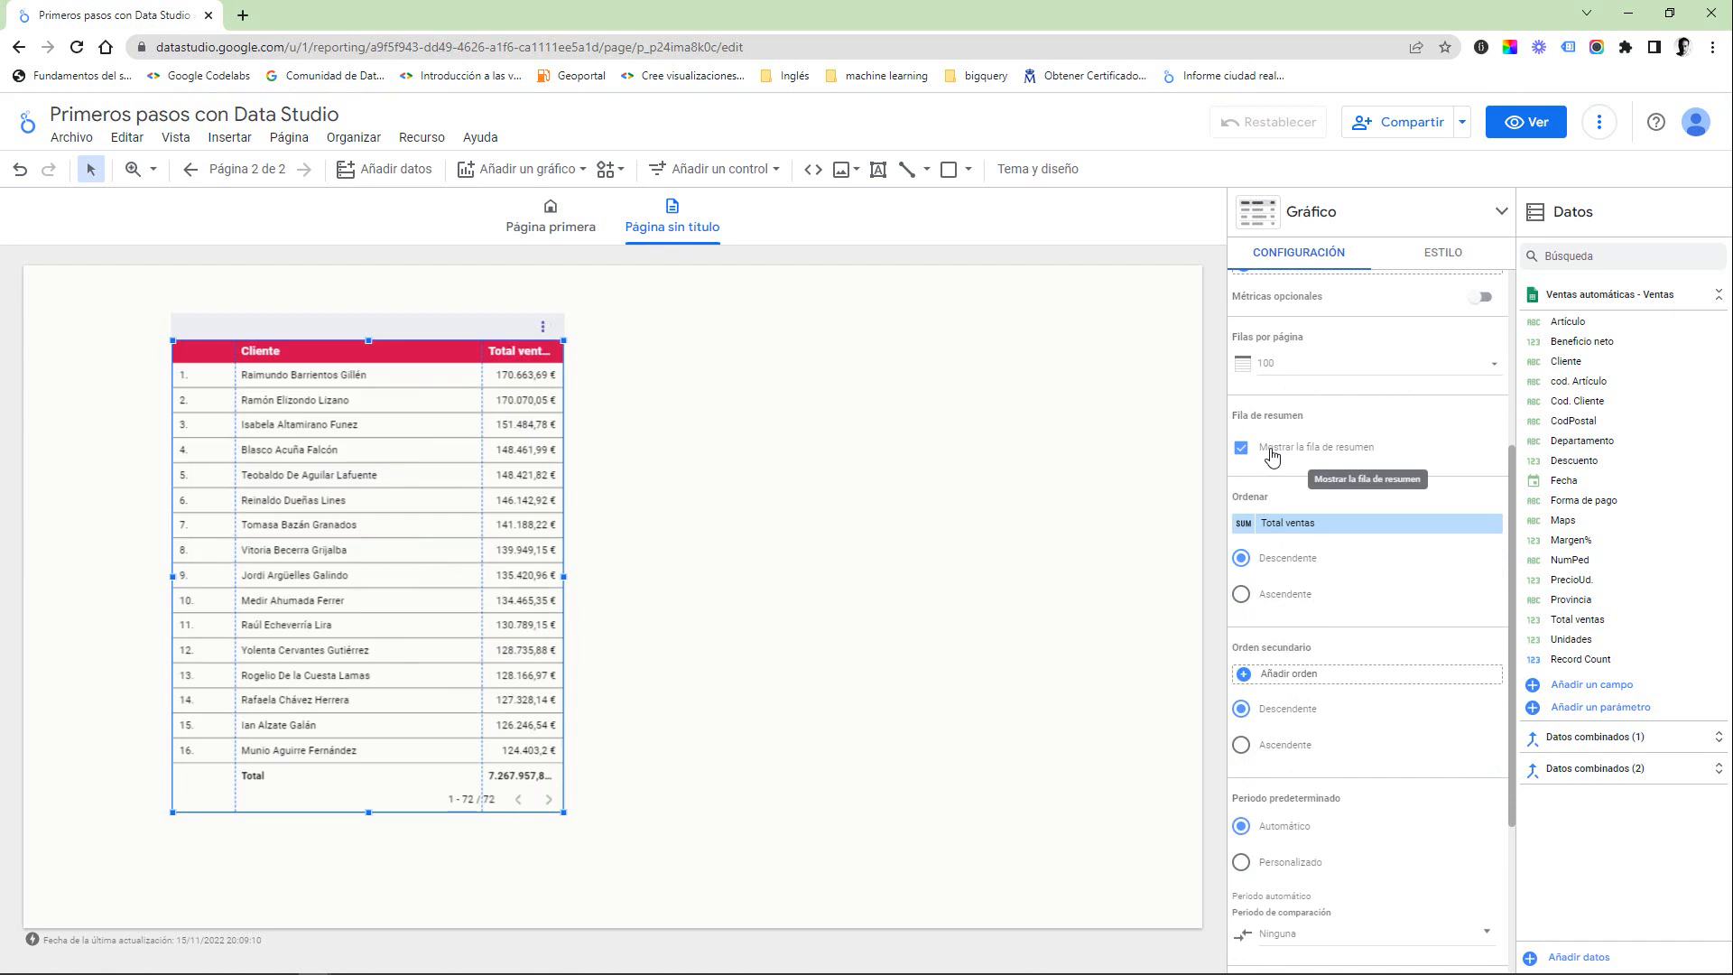
{"action": "left_click", "coordinate": [1273, 458]}
Review the Cliente table's configuration, including secondary sort, default period, filter, interaction, dimension and metric options.
{"action": "scroll", "coordinate": [1313, 422], "scroll_direction": "down", "scroll_amount": 2}
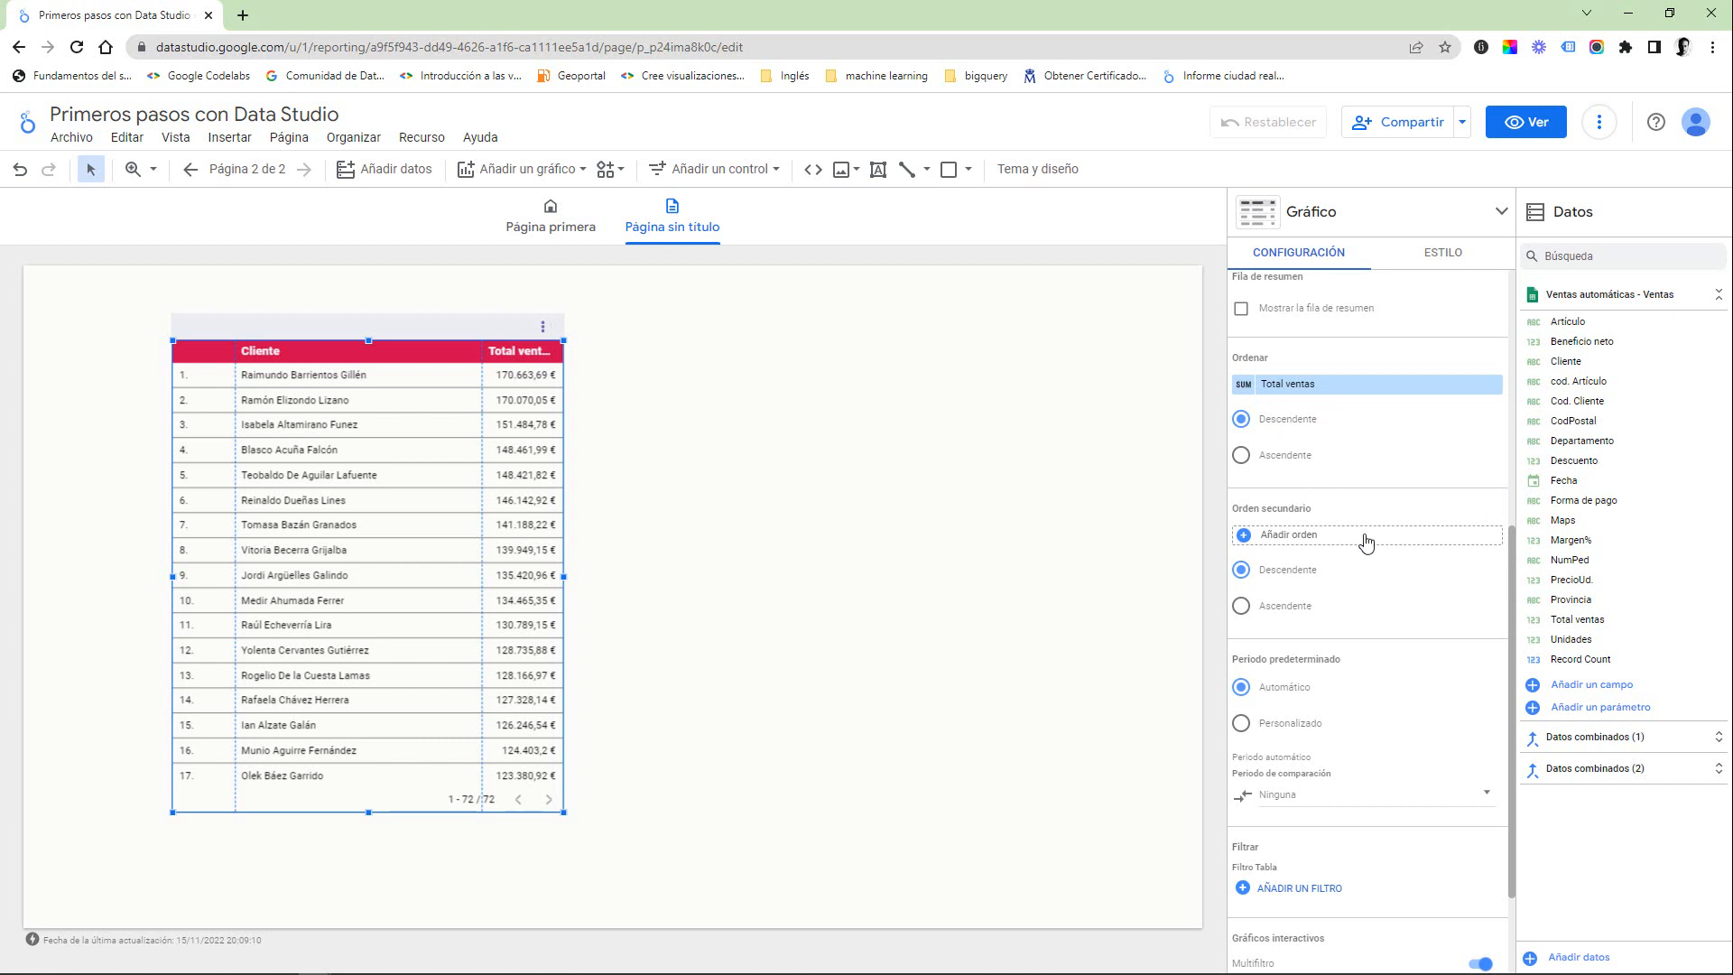
{"action": "scroll", "coordinate": [1366, 540], "scroll_direction": "down", "scroll_amount": 2}
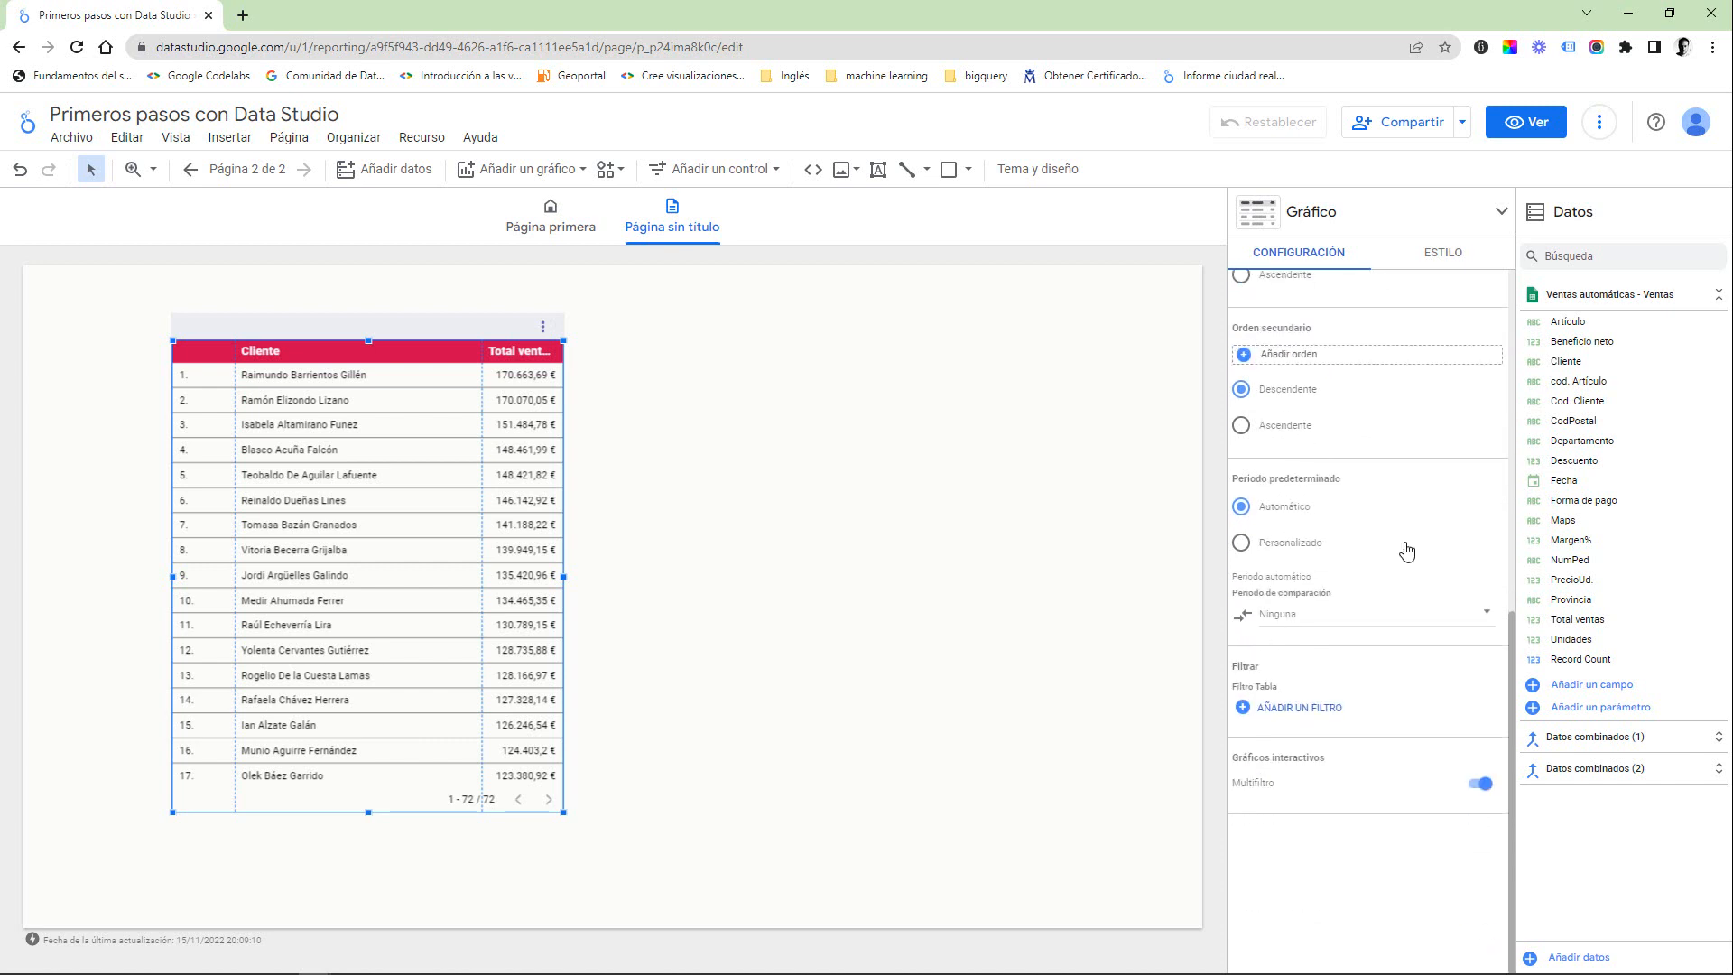
{"action": "scroll", "coordinate": [1338, 550], "scroll_direction": "down", "scroll_amount": 2}
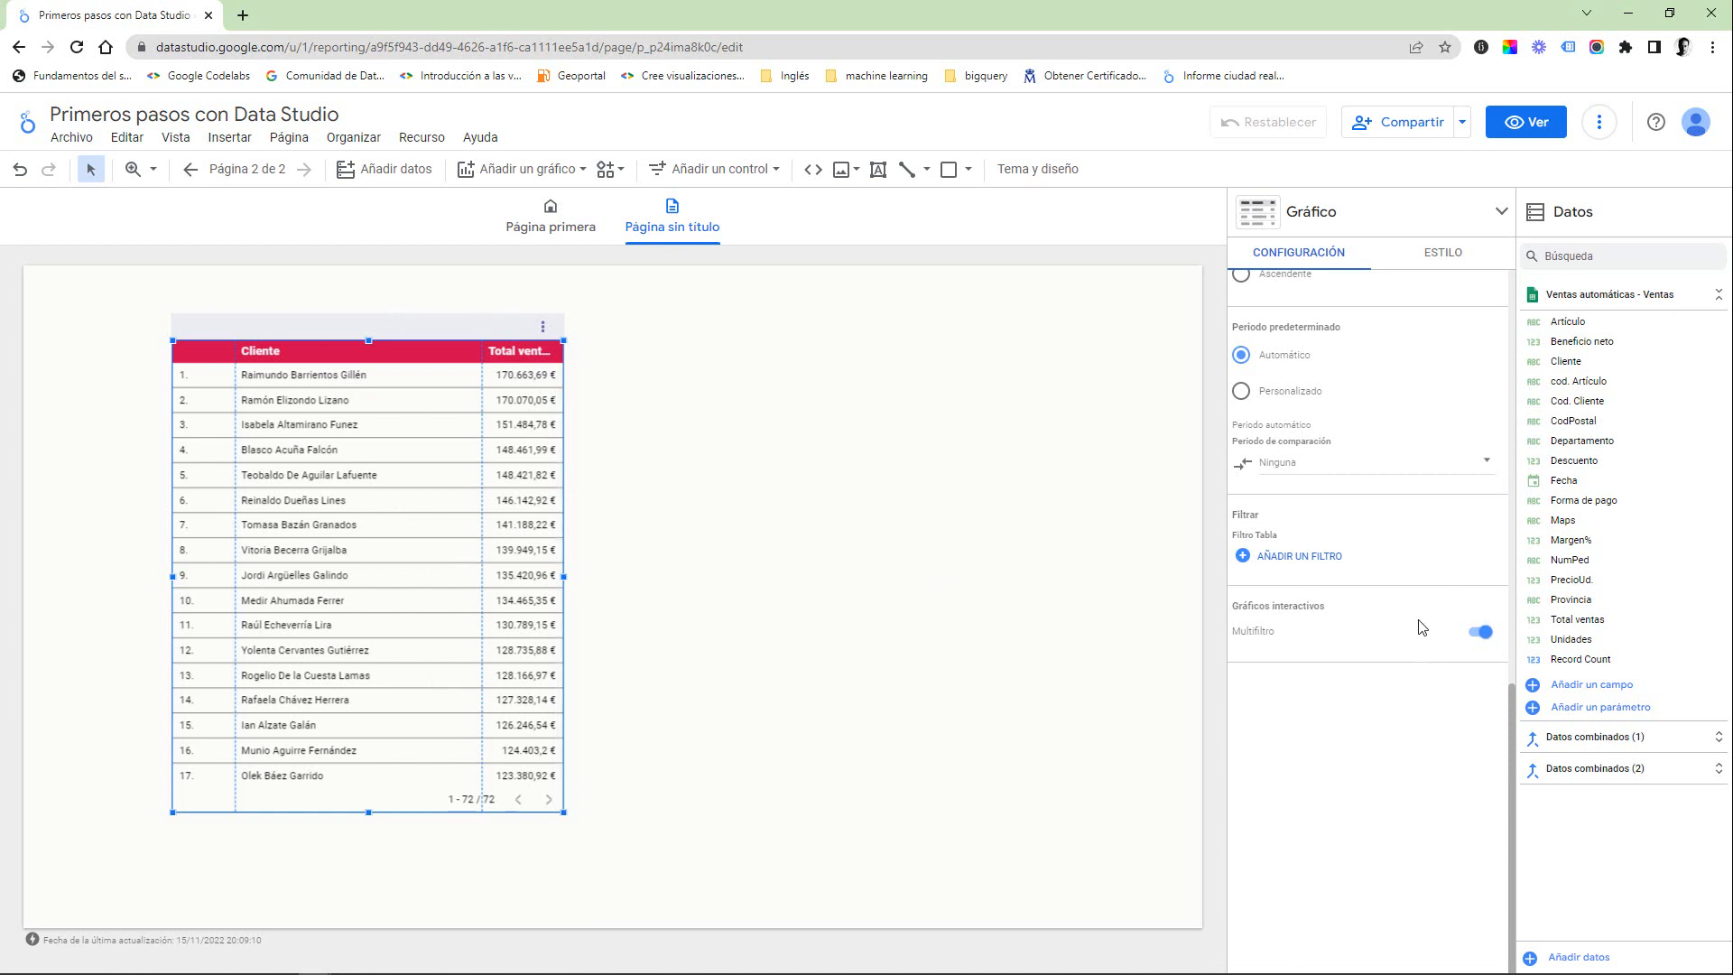
{"action": "scroll", "coordinate": [1417, 622], "scroll_direction": "up", "scroll_amount": 8}
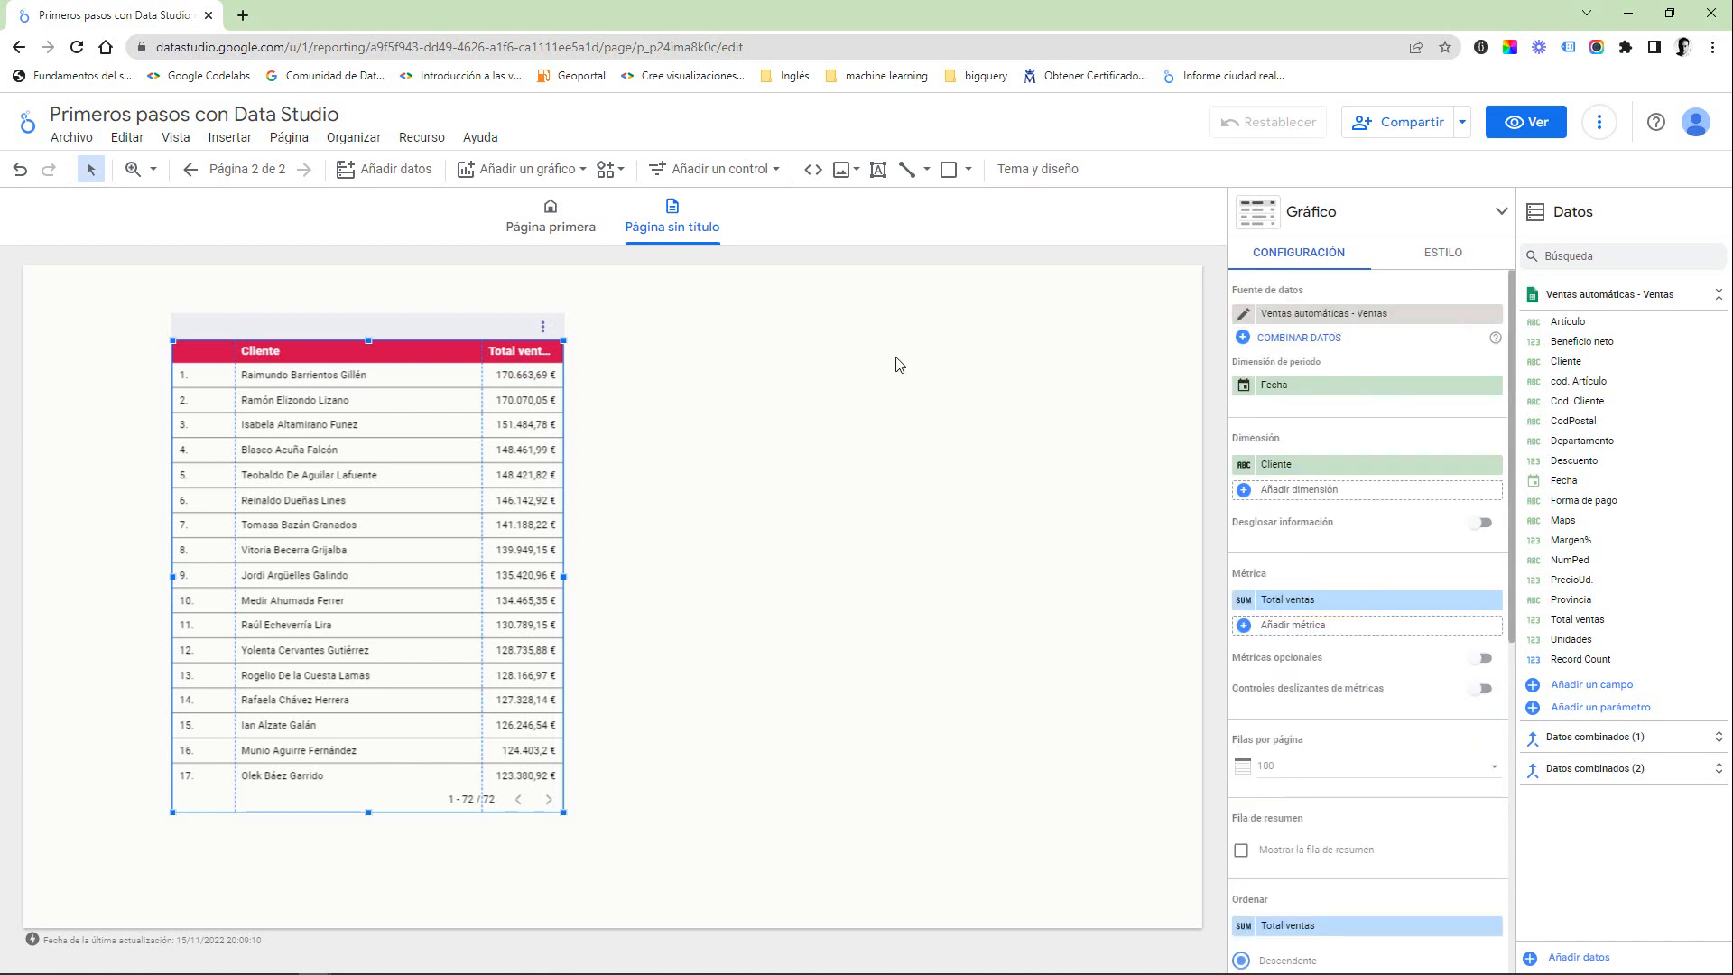
{"action": "scroll", "coordinate": [1412, 504], "scroll_direction": "down", "scroll_amount": 2}
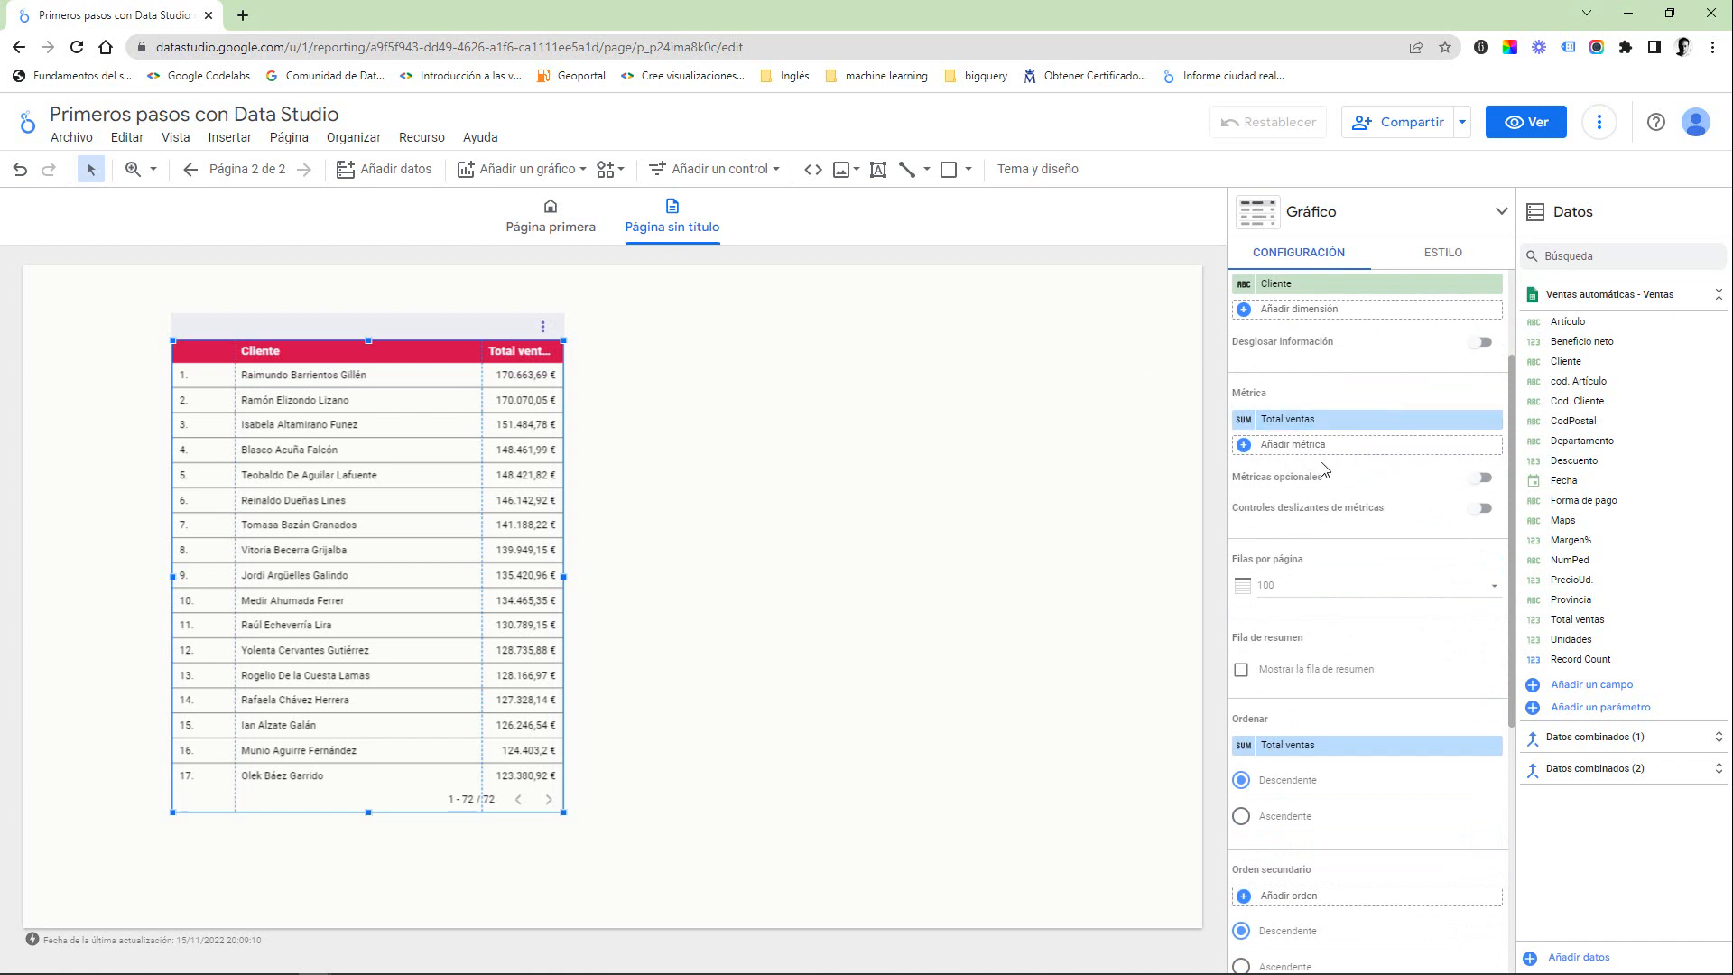
{"action": "scroll", "coordinate": [1286, 449], "scroll_direction": "up", "scroll_amount": 2}
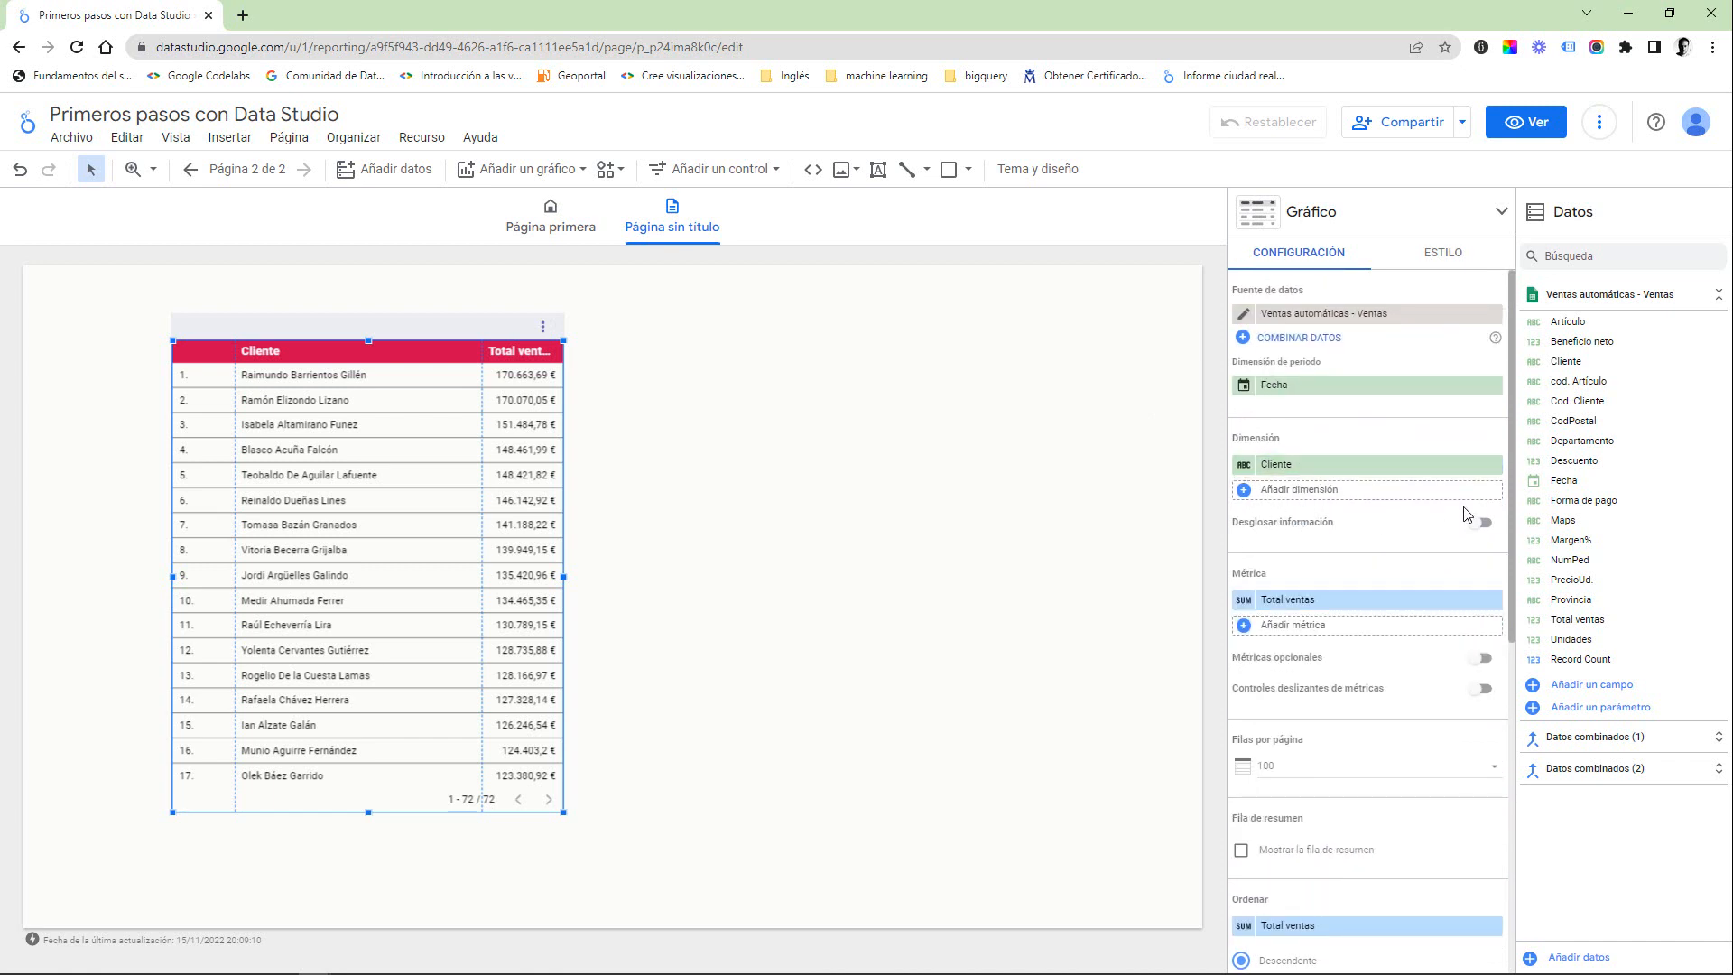
{"action": "scroll", "coordinate": [1388, 486], "scroll_direction": "down", "scroll_amount": 2}
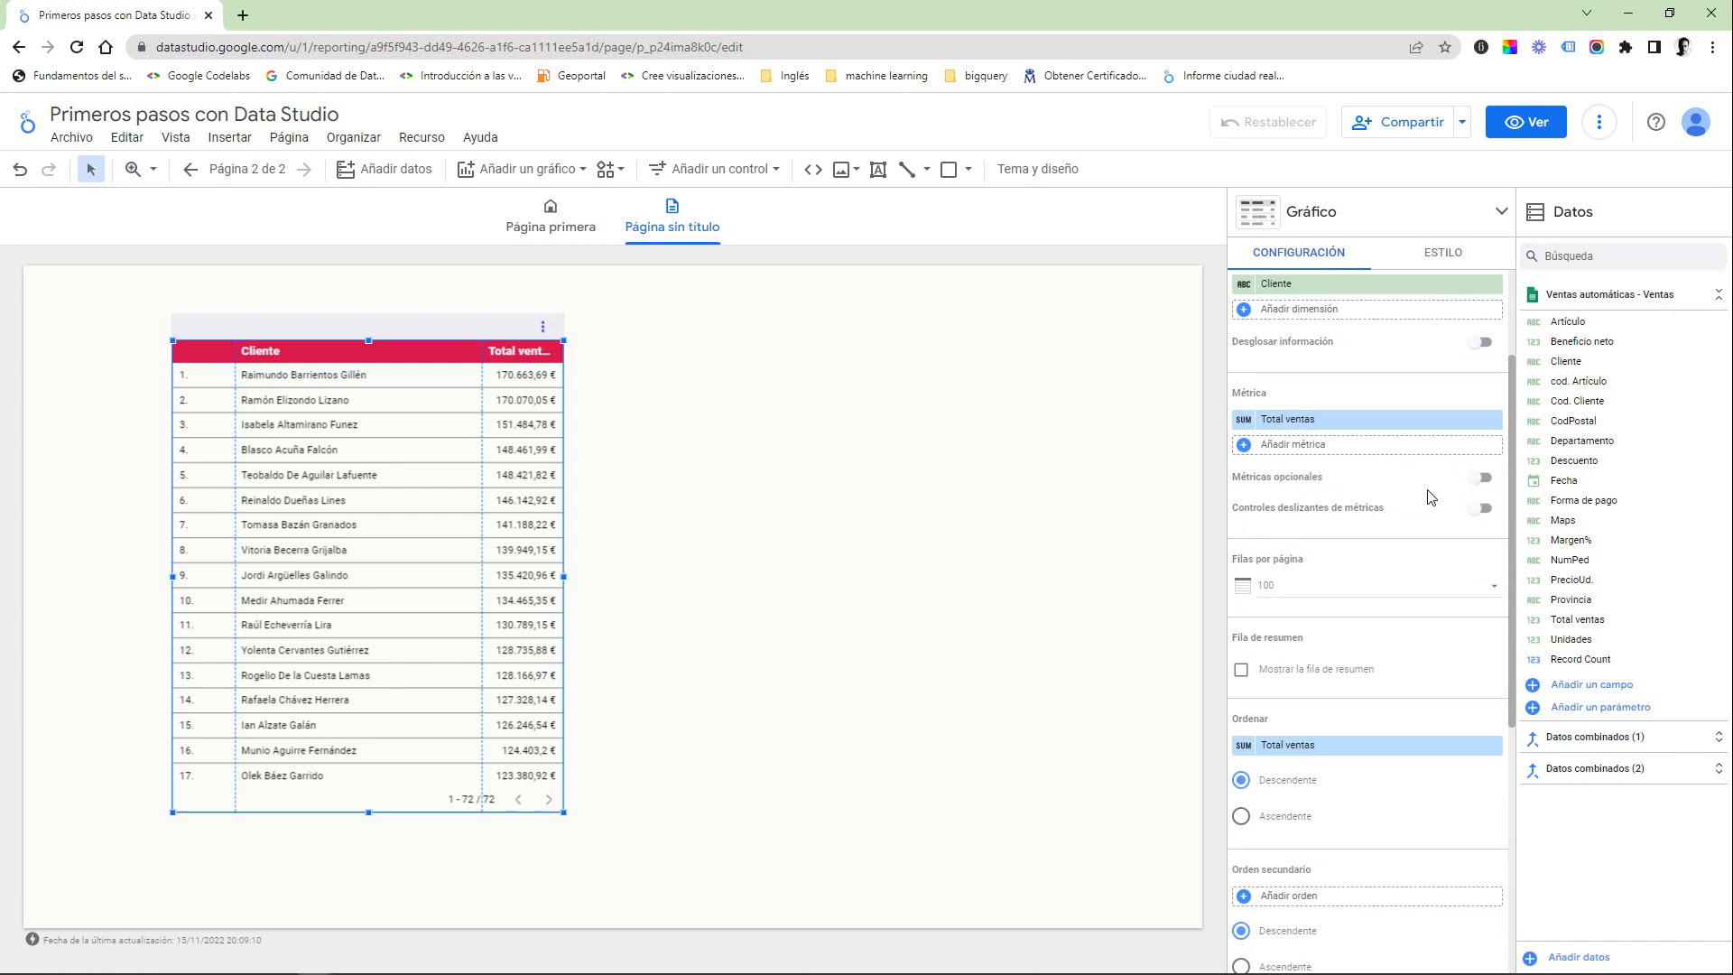
{"action": "scroll", "coordinate": [1422, 483], "scroll_direction": "up", "scroll_amount": 2}
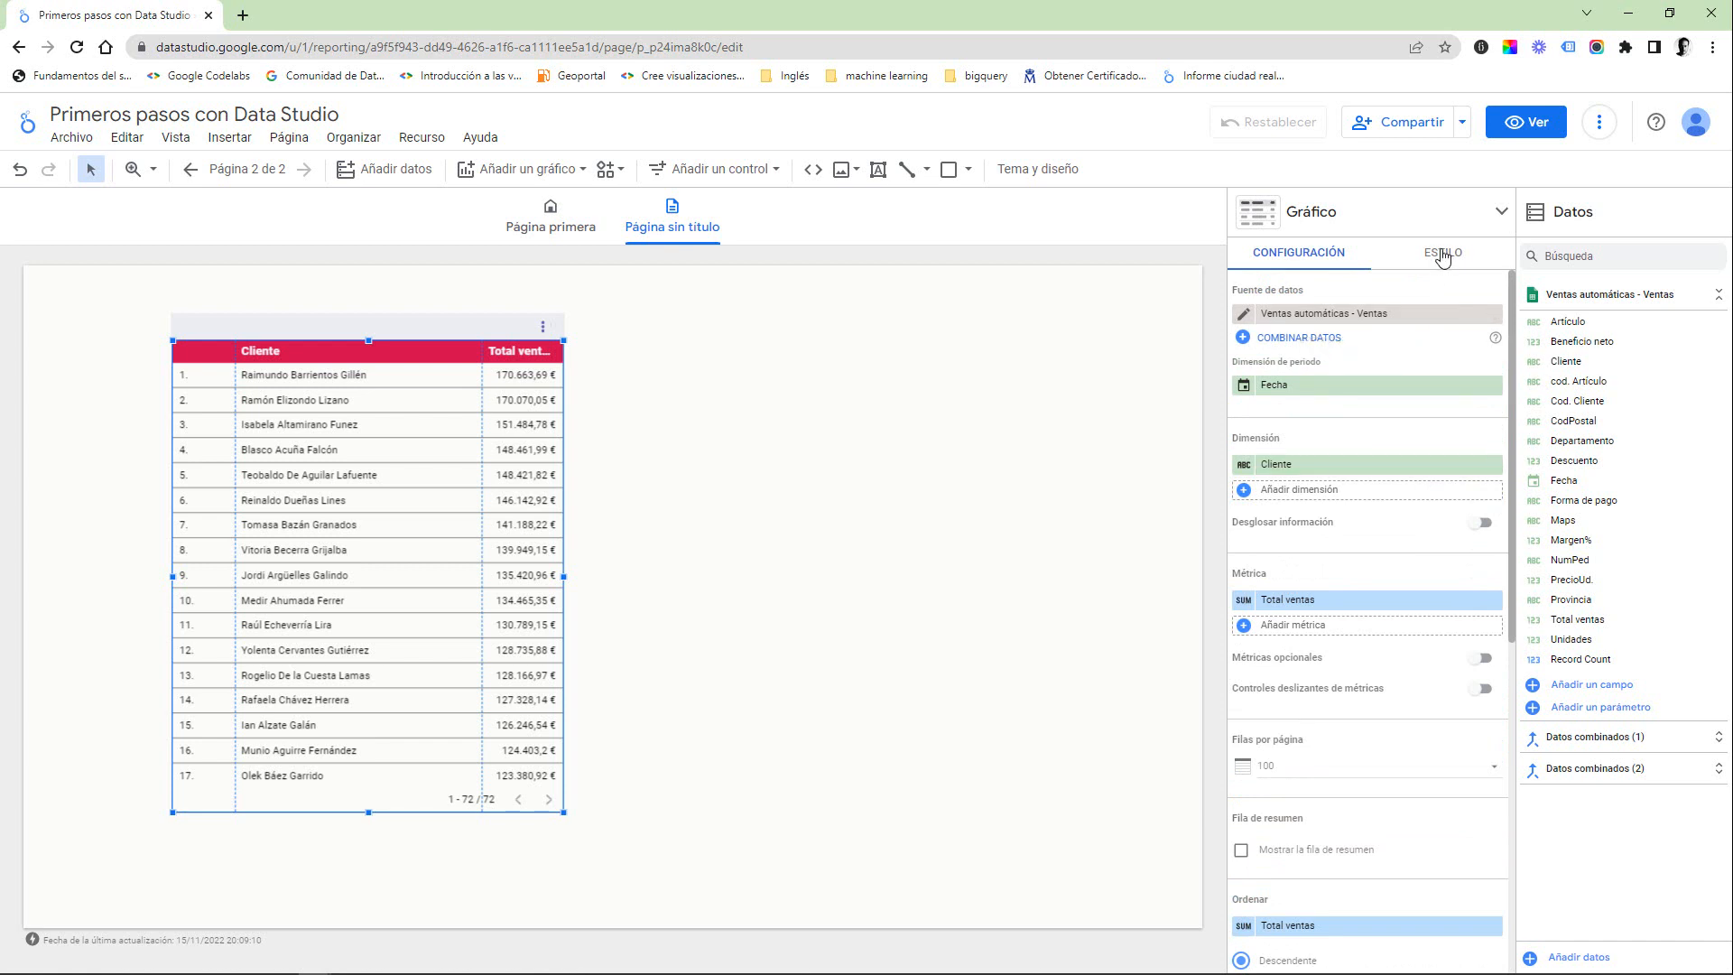